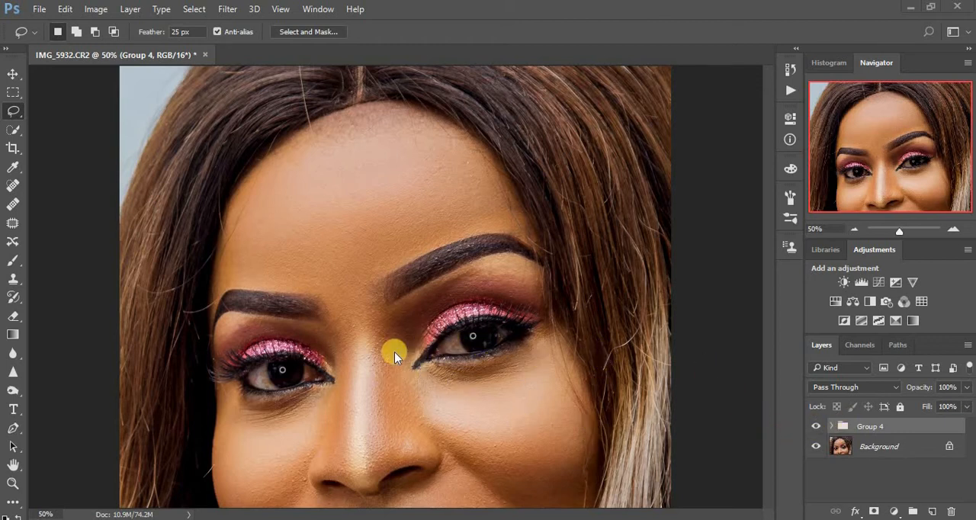
# Toggle the visibility of Group 4 to compare the portrait before and after the skin retouching.
pyautogui.click(815, 426)
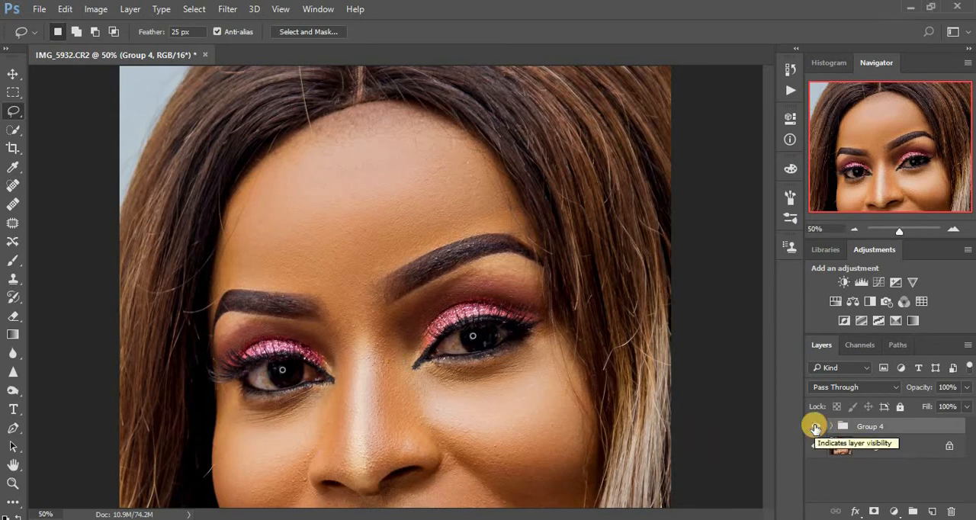
pyautogui.click(815, 427)
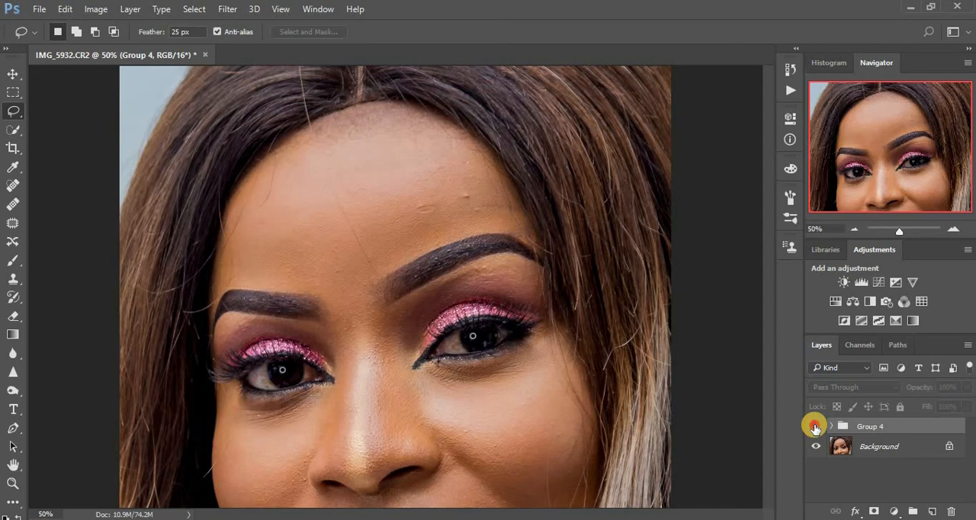
pyautogui.click(815, 427)
pyautogui.click(815, 427)
pyautogui.click(815, 427)
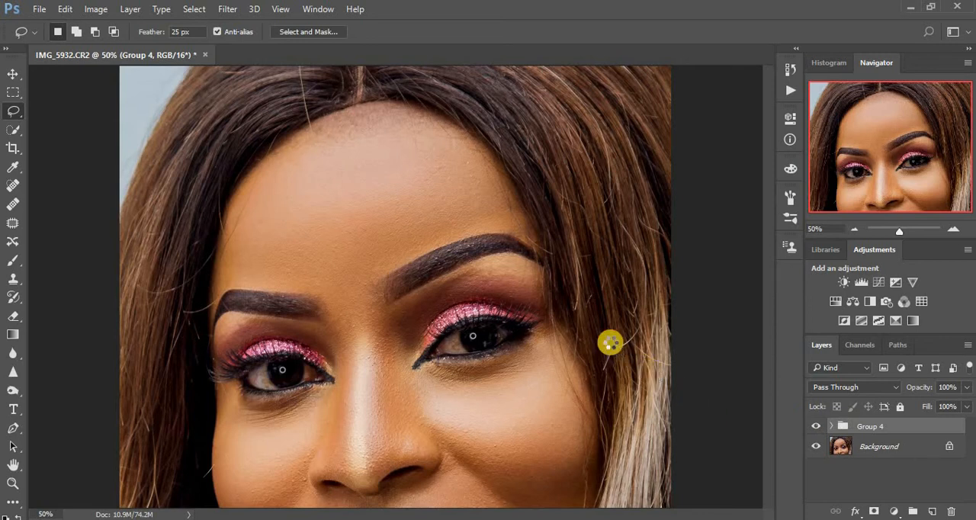
# Stamp all visible layers into a new layer and add a Curves adjustment that lifts the midtones from input 120 to output 146.
pyautogui.hotkey('ctrl', 'shift', 'alt', 'e')
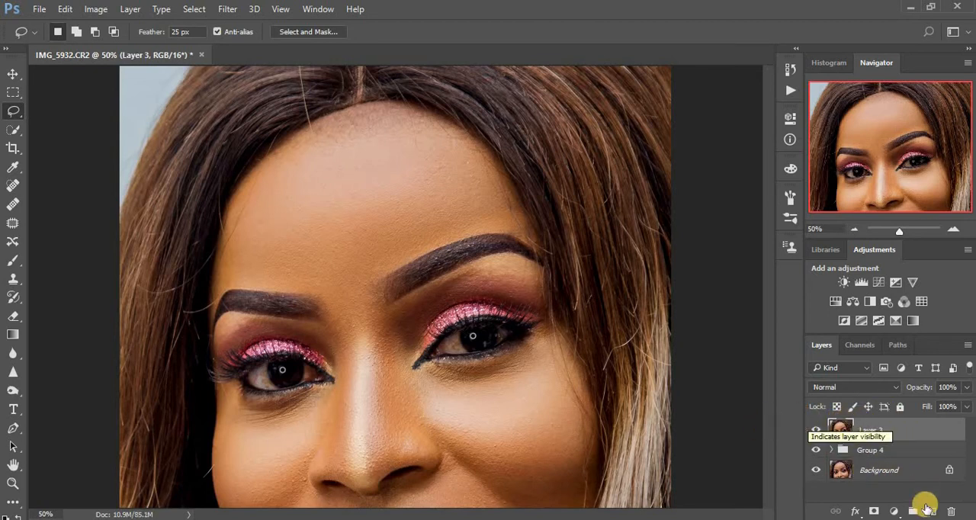
pyautogui.click(895, 512)
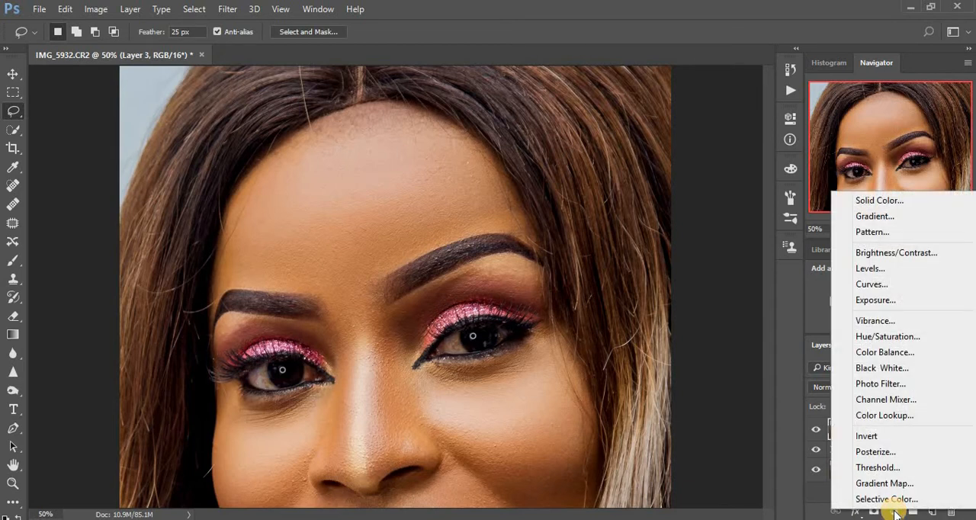
pyautogui.click(872, 286)
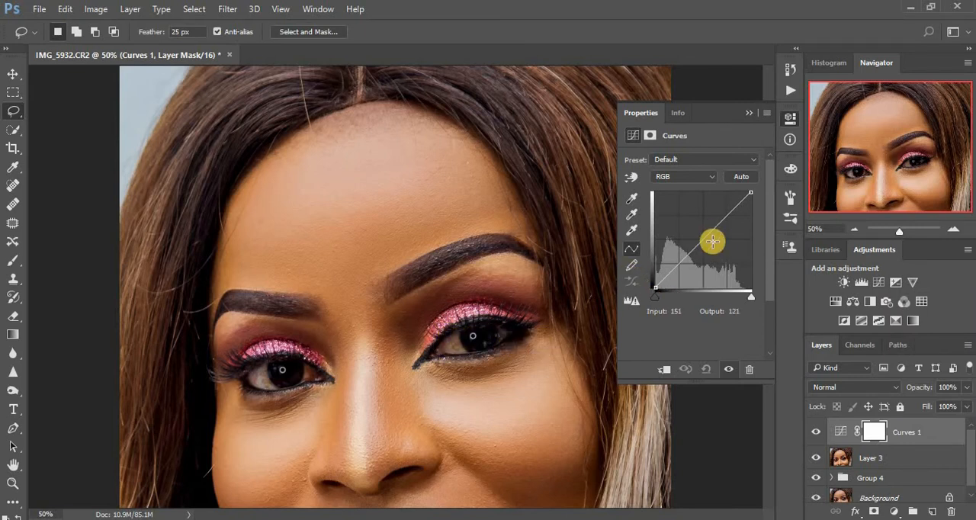
pyautogui.moveTo(704, 237); pyautogui.dragTo(700, 233)
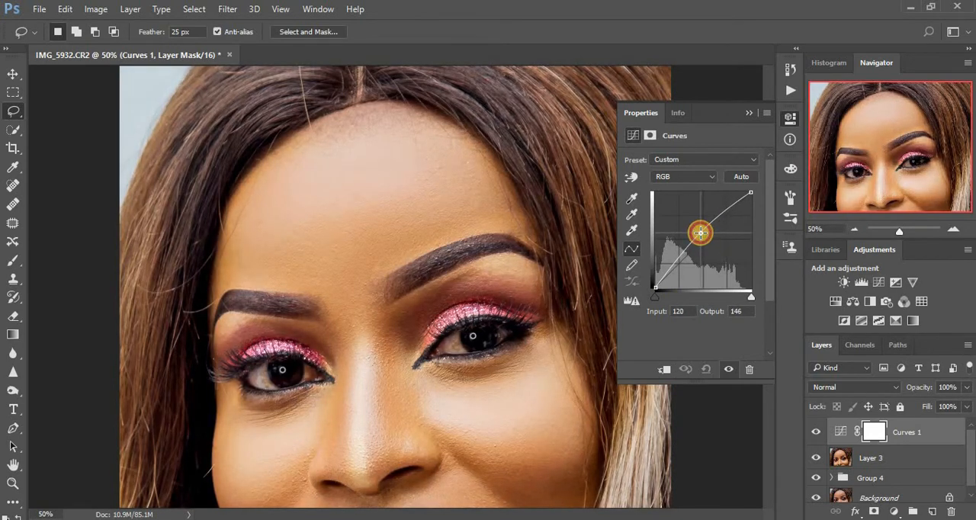
pyautogui.click(750, 115)
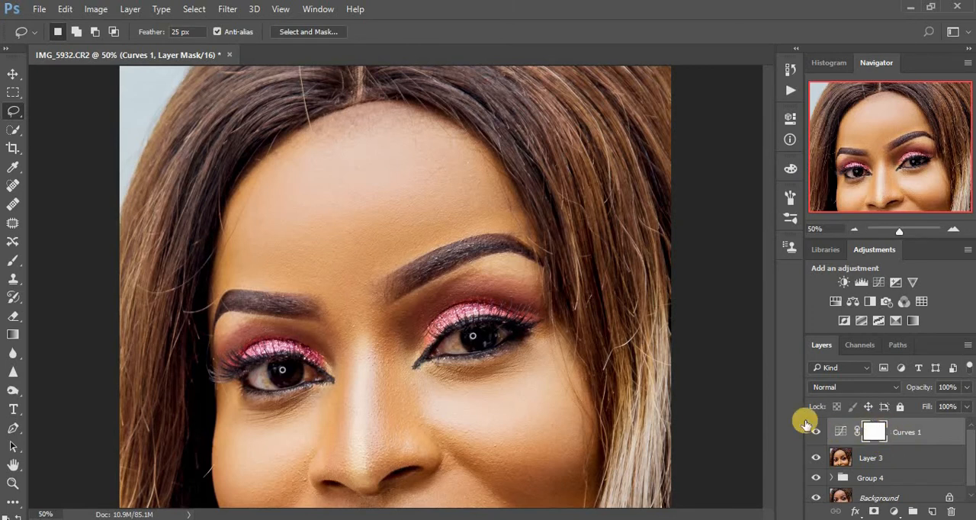
# Invert the Curves 1 layer mask to black and set the foreground colour to white.
pyautogui.hotkey('ctrl', 'i')
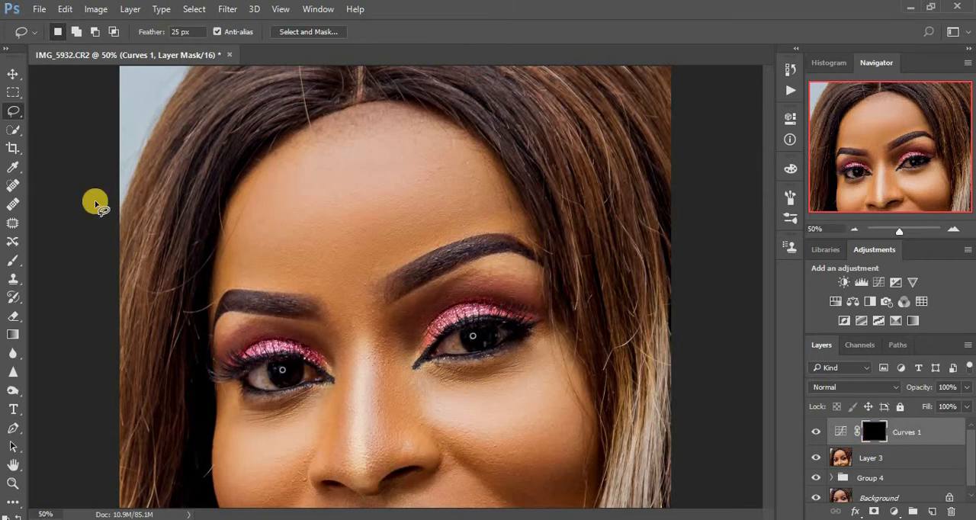
pyautogui.click(6, 49)
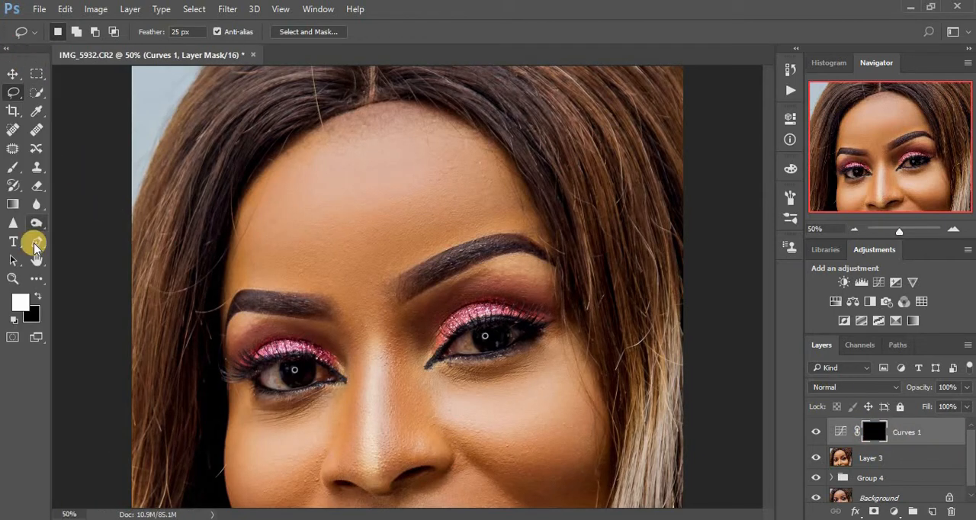
pyautogui.click(36, 298)
pyautogui.click(36, 298)
pyautogui.click(36, 297)
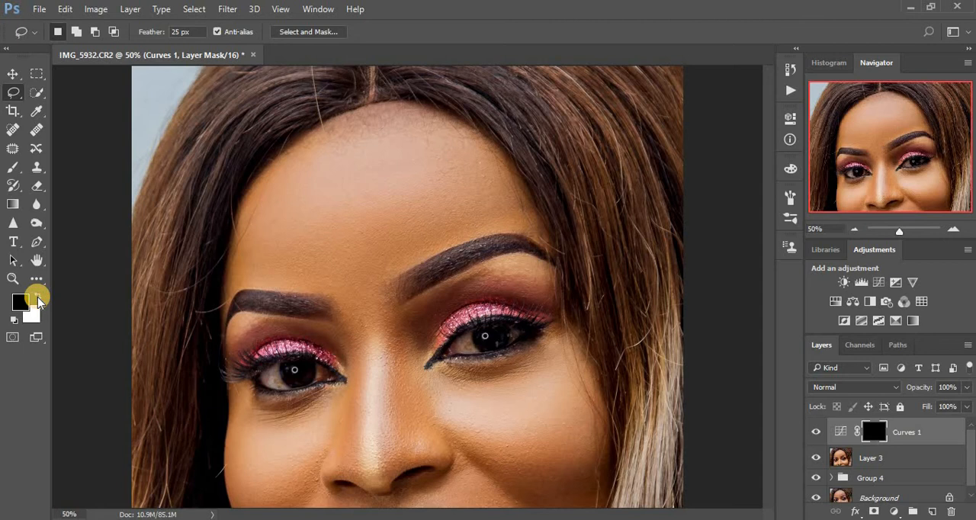
pyautogui.click(37, 297)
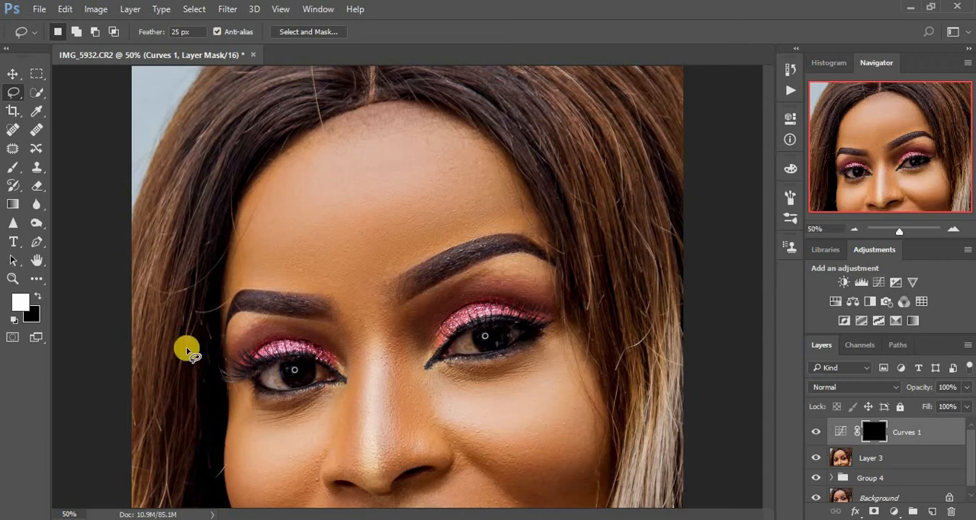
# Switch to the Brush tool and set its flow to 35%.
pyautogui.click(7, 174)
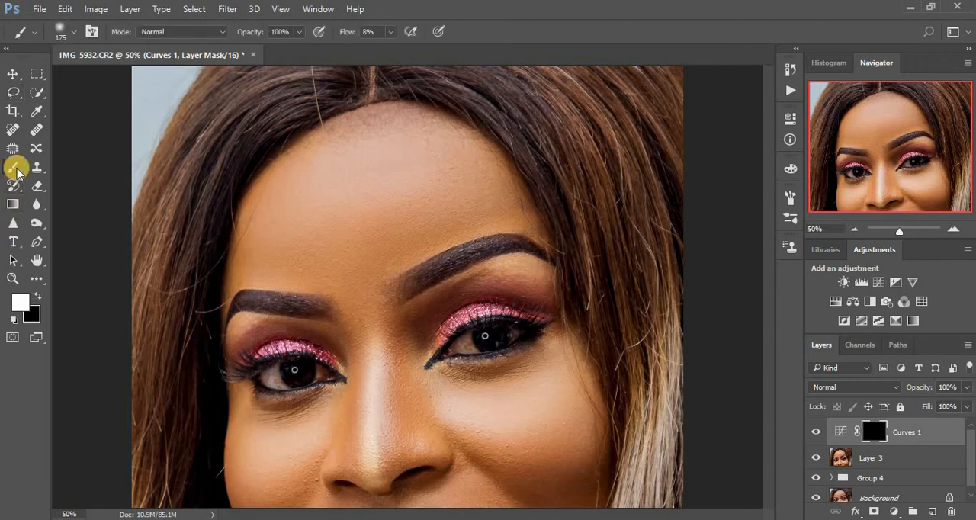
pyautogui.click(389, 32)
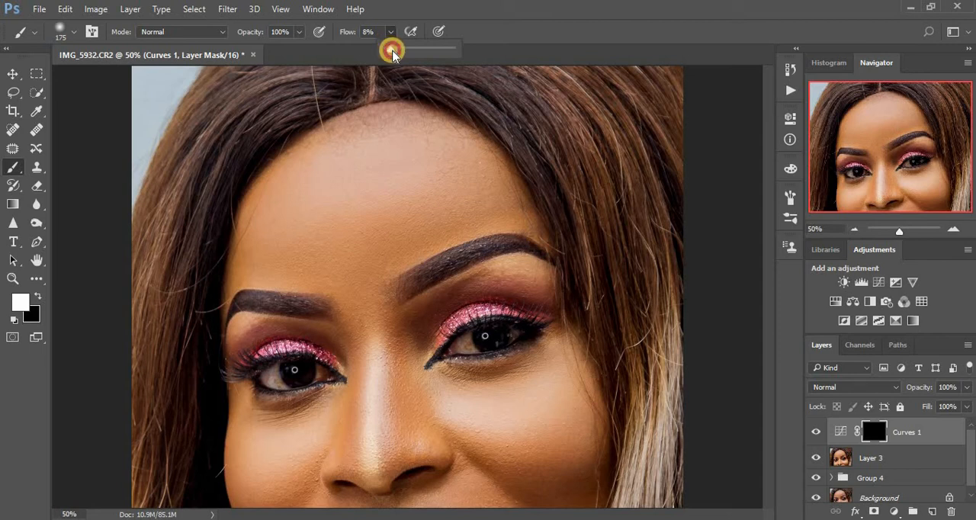
pyautogui.moveTo(392, 52); pyautogui.dragTo(406, 56)
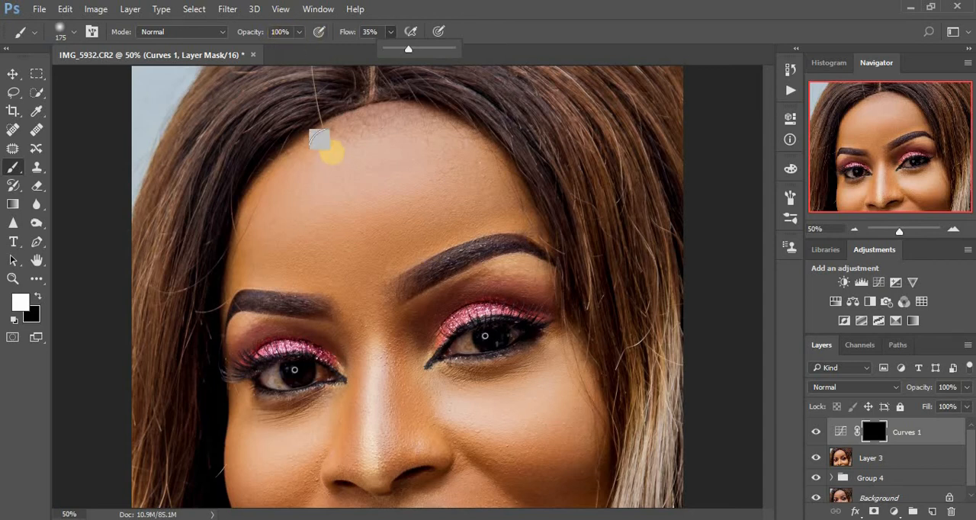
# Reduce the brush to 25 px and paint white on the Curves 1 mask over the whites of both eyes.
pyautogui.hotkey('ctrl', '+')
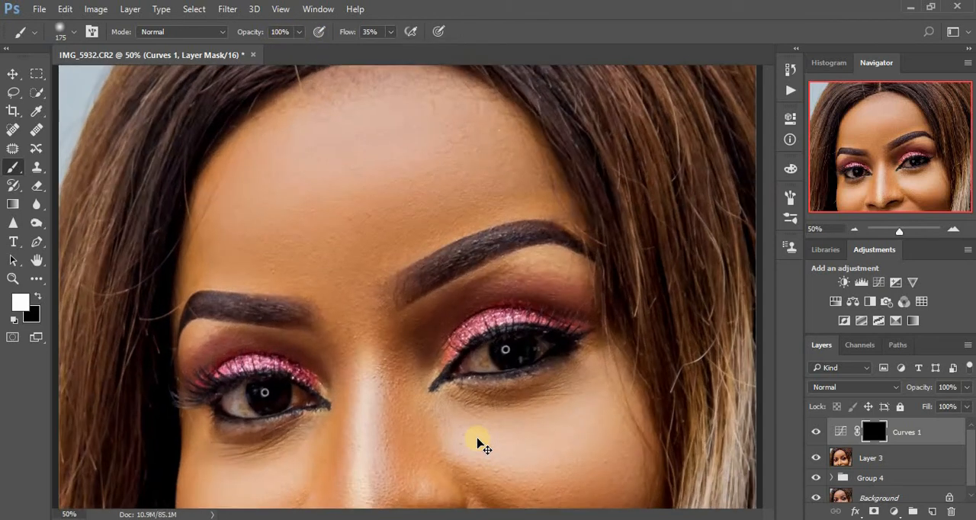
pyautogui.hotkey('ctrl', '+')
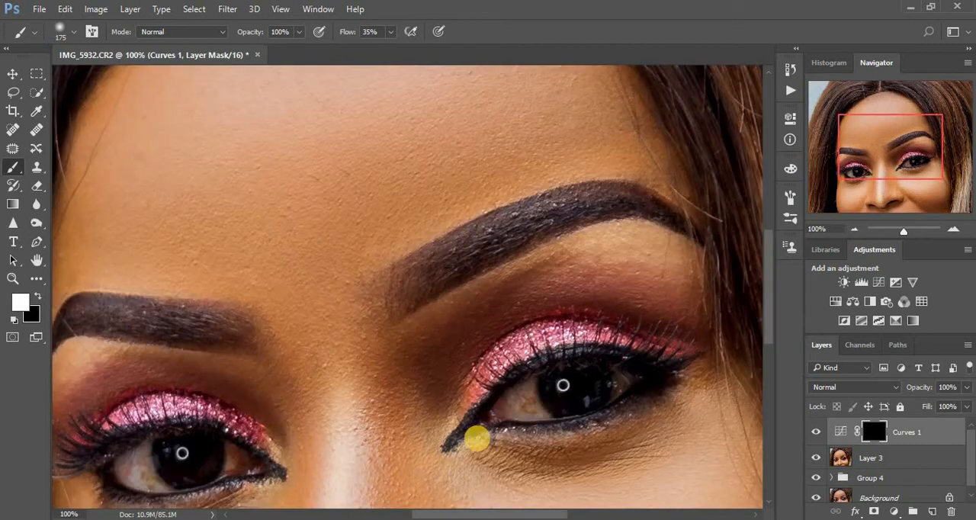
pyautogui.press('[')
pyautogui.press('[')
pyautogui.press('[')
pyautogui.hotkey('ctrl', '+')
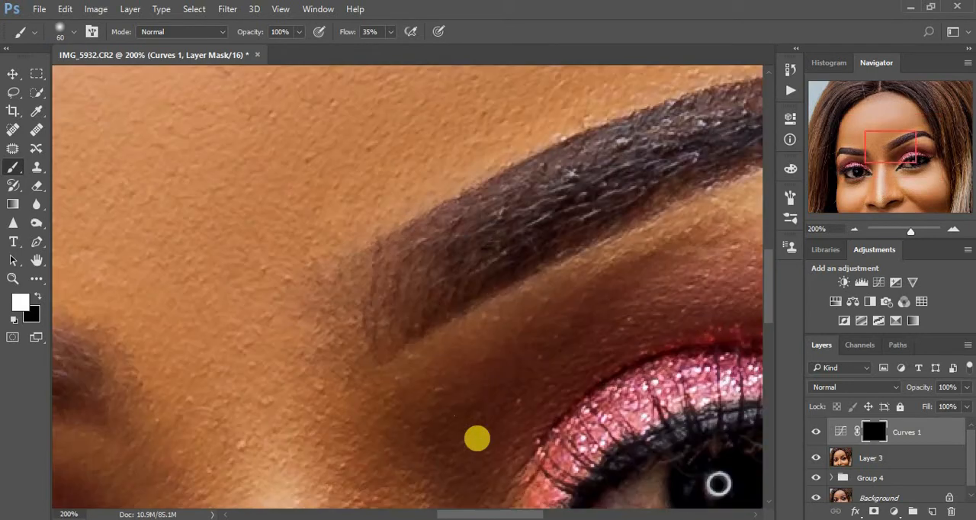
pyautogui.hotkey('ctrl', '-')
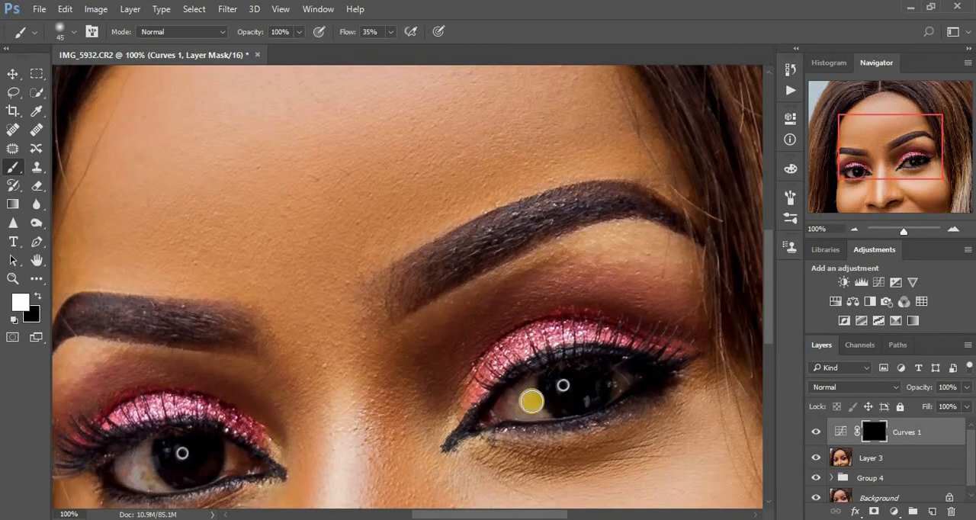
pyautogui.moveTo(536, 411)
pyautogui.mouseDown()
pyautogui.moveTo(516, 414)
pyautogui.moveTo(521, 392)
pyautogui.moveTo(521, 409)
pyautogui.moveTo(538, 414)
pyautogui.moveTo(528, 382)
pyautogui.moveTo(545, 416)
pyautogui.moveTo(517, 396)
pyautogui.moveTo(526, 379)
pyautogui.moveTo(544, 414)
pyautogui.mouseUp()
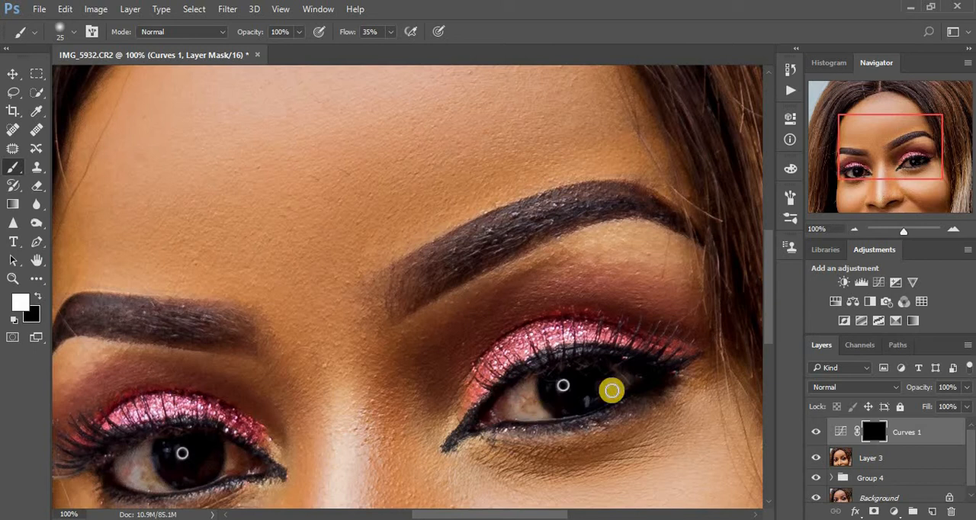
pyautogui.moveTo(619, 392)
pyautogui.mouseDown()
pyautogui.moveTo(625, 379)
pyautogui.moveTo(616, 396)
pyautogui.mouseUp()
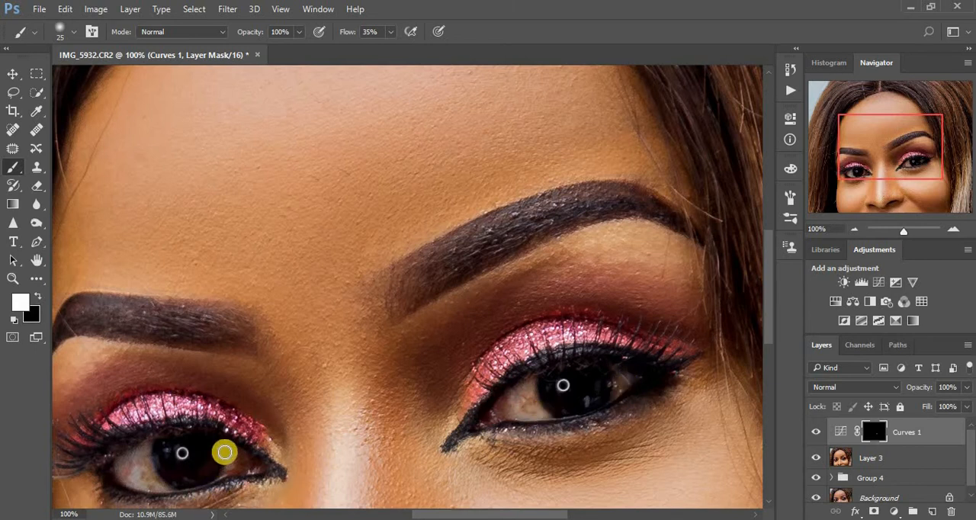
pyautogui.moveTo(224, 450)
pyautogui.mouseDown()
pyautogui.moveTo(233, 450)
pyautogui.moveTo(227, 470)
pyautogui.mouseUp()
pyautogui.moveTo(159, 483)
pyautogui.mouseDown()
pyautogui.moveTo(145, 450)
pyautogui.moveTo(146, 482)
pyautogui.moveTo(123, 468)
pyautogui.moveTo(152, 486)
pyautogui.moveTo(144, 460)
pyautogui.moveTo(159, 489)
pyautogui.moveTo(137, 473)
pyautogui.moveTo(133, 452)
pyautogui.moveTo(176, 455)
pyautogui.moveTo(166, 450)
pyautogui.moveTo(163, 463)
pyautogui.moveTo(181, 477)
pyautogui.moveTo(198, 472)
pyautogui.moveTo(169, 465)
pyautogui.moveTo(218, 467)
pyautogui.moveTo(235, 461)
pyautogui.moveTo(229, 446)
pyautogui.moveTo(228, 468)
pyautogui.moveTo(255, 449)
pyautogui.mouseUp()
pyautogui.moveTo(503, 418)
pyautogui.mouseDown()
pyautogui.moveTo(533, 403)
pyautogui.moveTo(516, 405)
pyautogui.mouseUp()
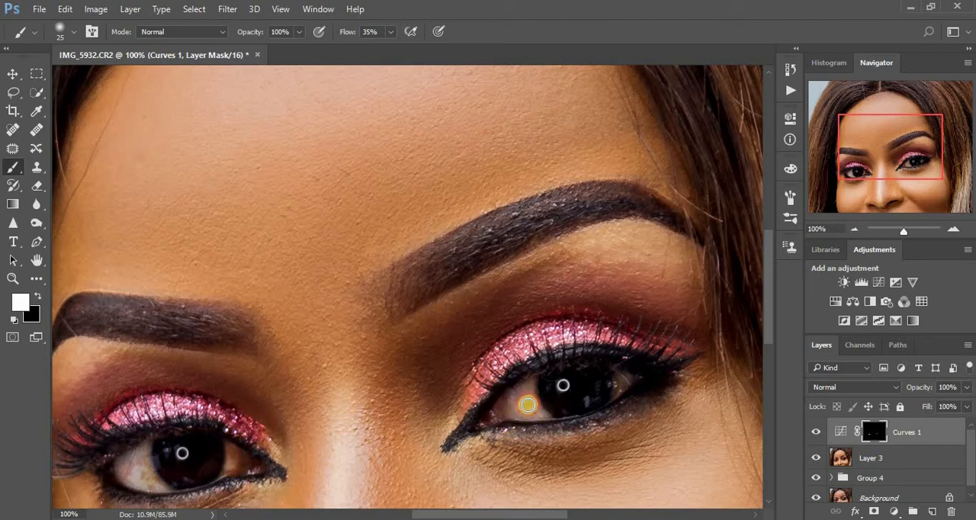
# Toggle the visibility of Curves 1 to compare the eyes with and without the brightening.
pyautogui.click(815, 436)
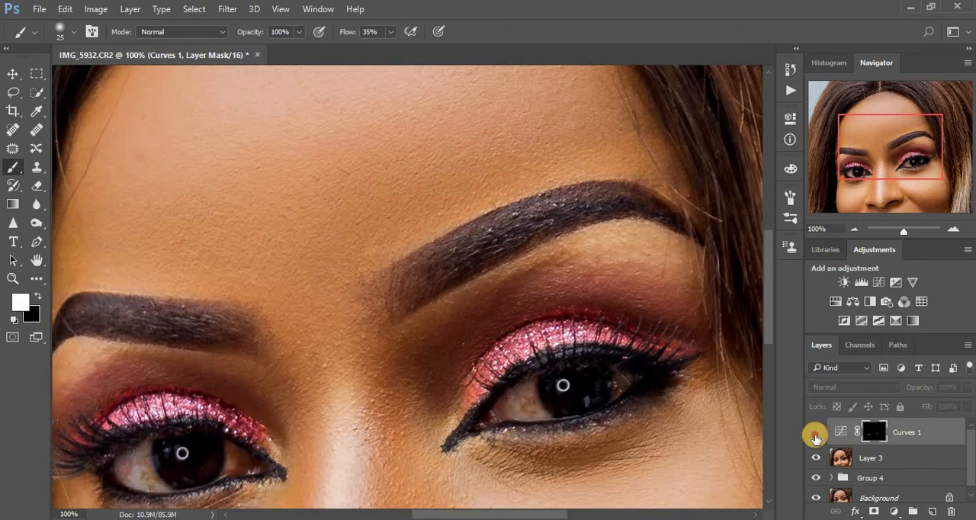
pyautogui.click(814, 436)
pyautogui.click(815, 436)
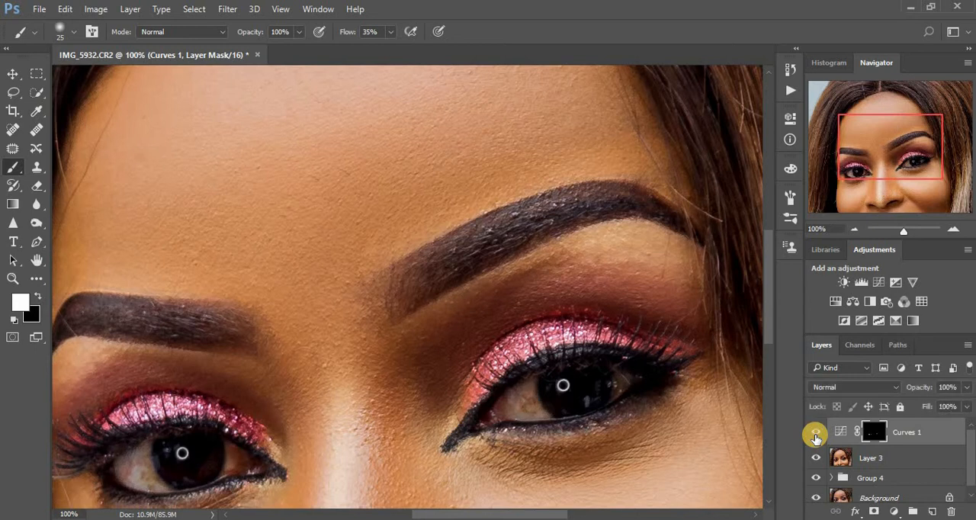
pyautogui.click(815, 436)
pyautogui.click(815, 436)
pyautogui.click(815, 436)
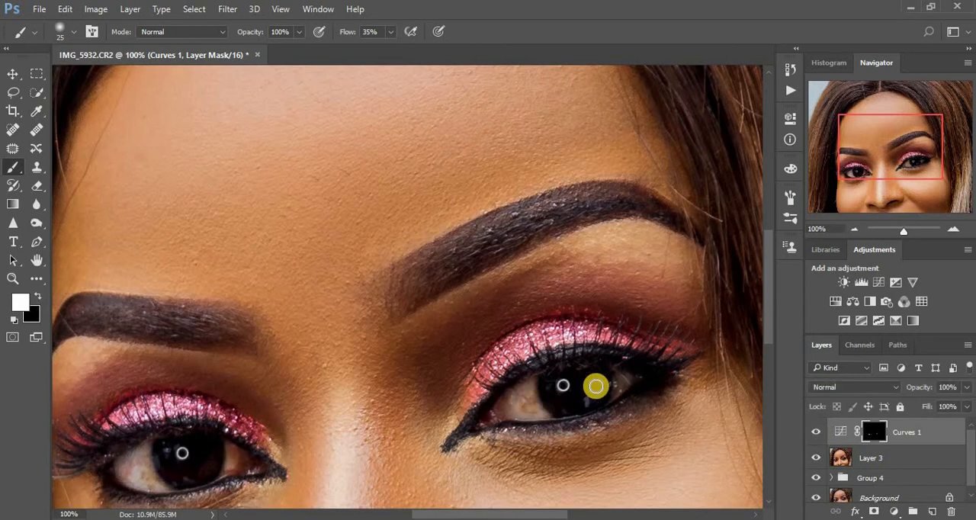
# Add another brush dab on the Curves 1 mask over the outer white of the eye on the image's right side.
pyautogui.click(623, 383)
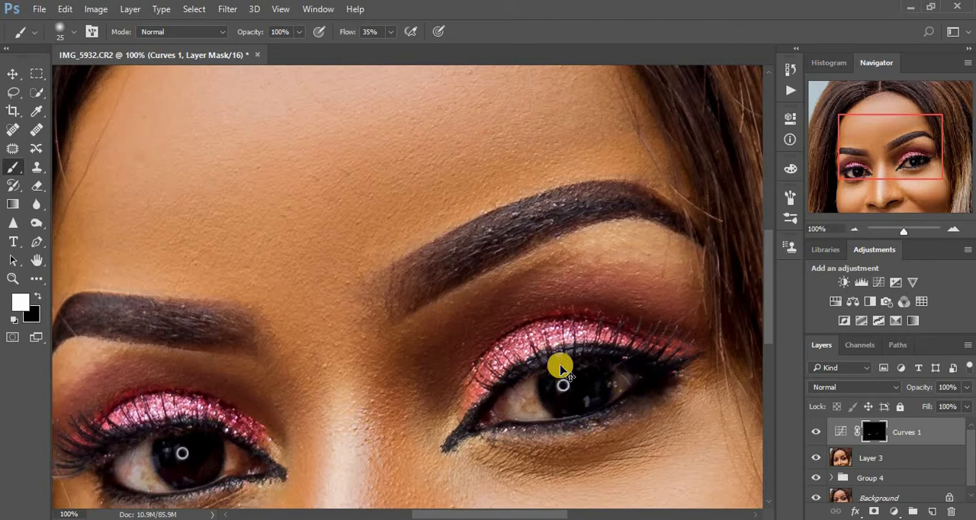
pyautogui.hotkey('ctrl', '-')
pyautogui.hotkey('ctrl', '-')
pyautogui.hotkey('ctrl', '-')
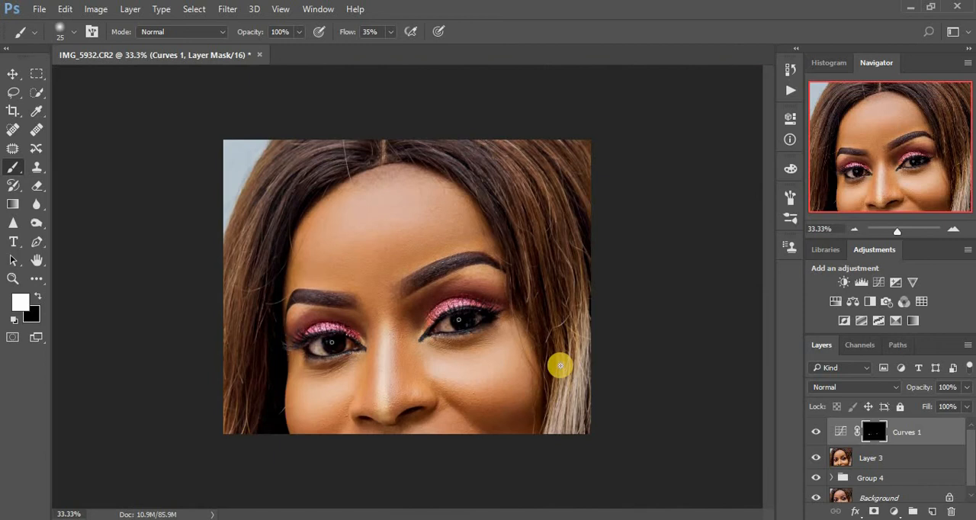
pyautogui.hotkey('ctrl', '+')
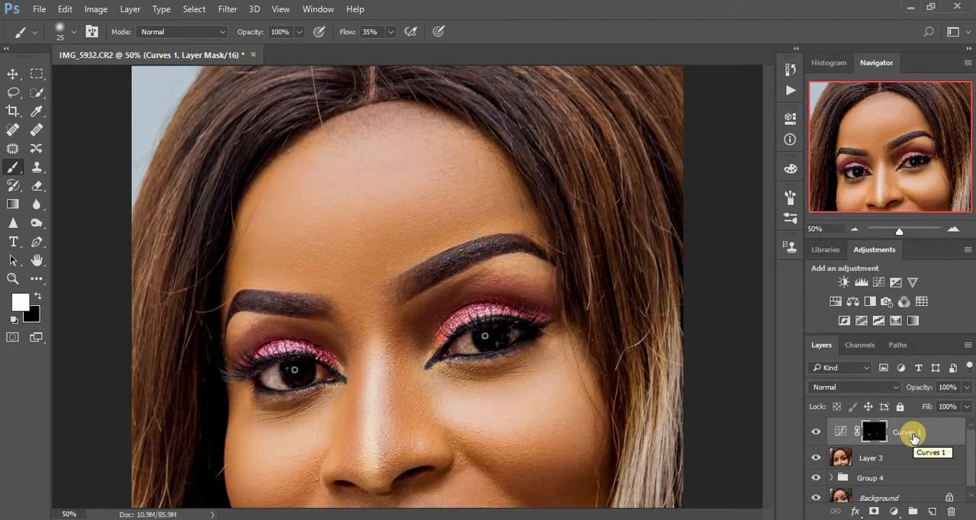
# Place the Curves 1 layer in a new group and toggle the group's visibility to check the eye brightening.
pyautogui.hotkey('ctrl', 'g')
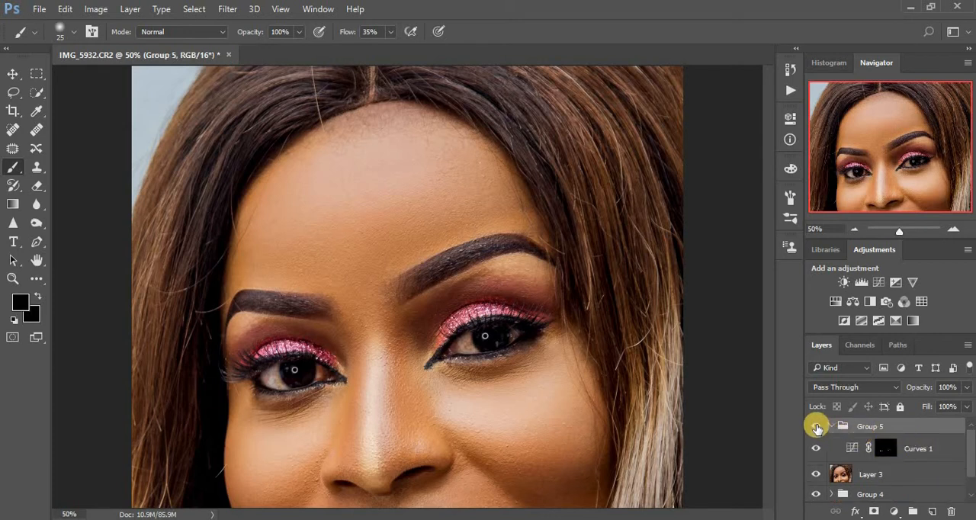
pyautogui.click(815, 427)
pyautogui.click(816, 427)
pyautogui.click(816, 427)
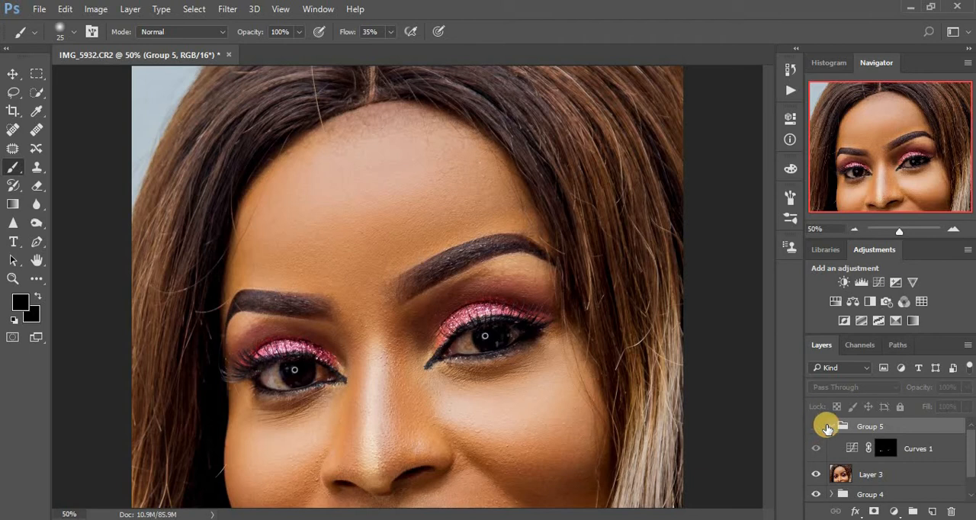
pyautogui.click(816, 428)
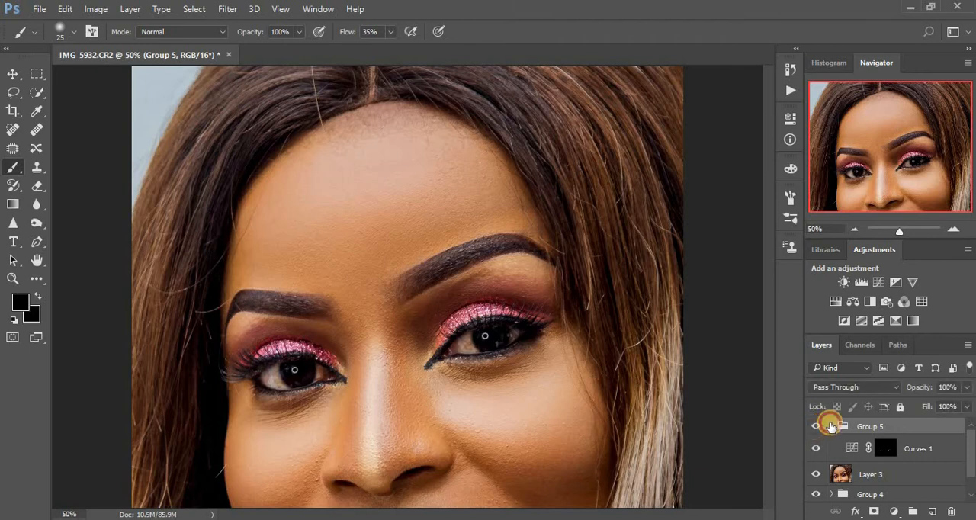
# Collapse the new group, rename it EYES and duplicate it.
pyautogui.click(830, 426)
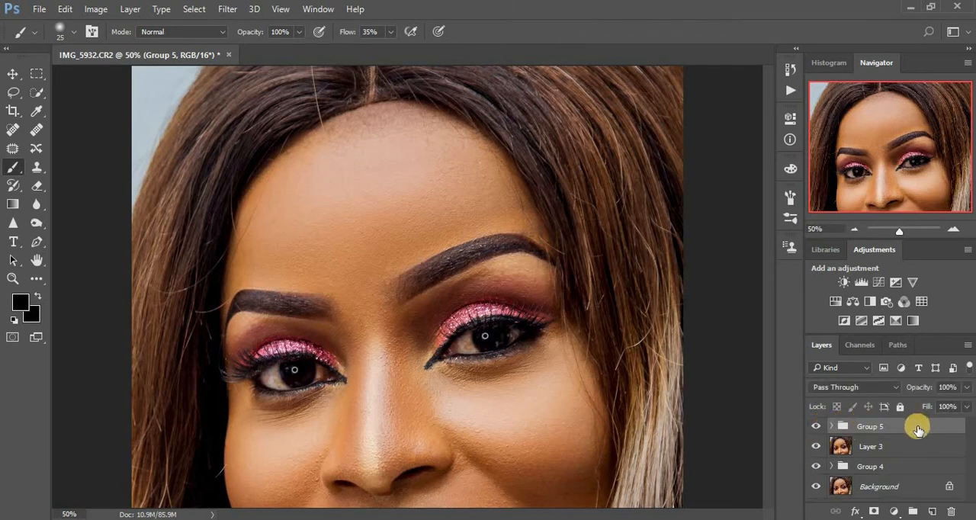
pyautogui.moveTo(918, 432)
pyautogui.mouseDown()
pyautogui.moveTo(926, 472)
pyautogui.moveTo(908, 426)
pyautogui.mouseUp()
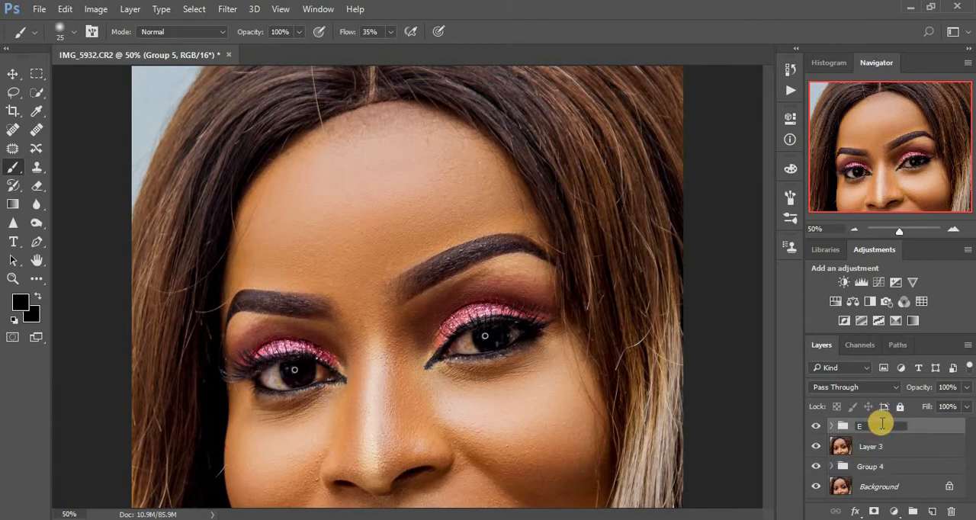
pyautogui.press('Return')
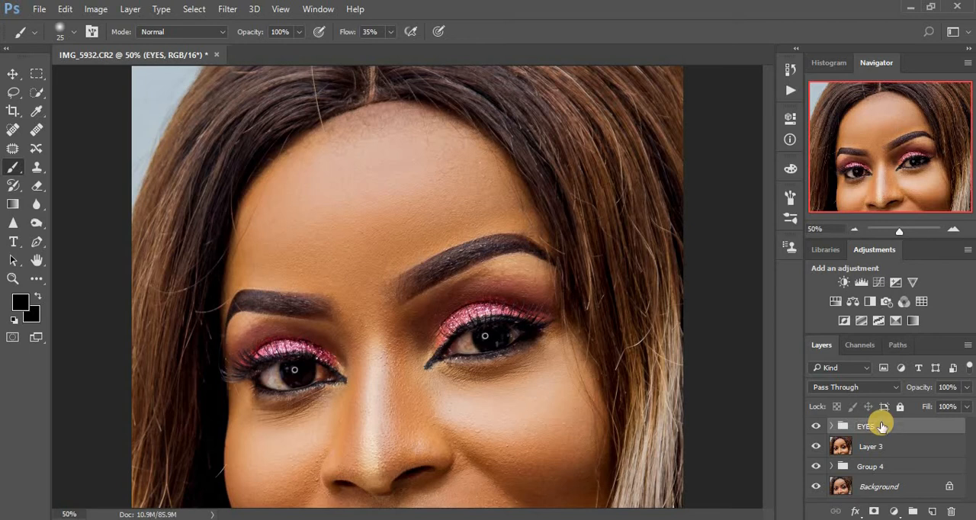
pyautogui.moveTo(885, 429); pyautogui.dragTo(933, 512)
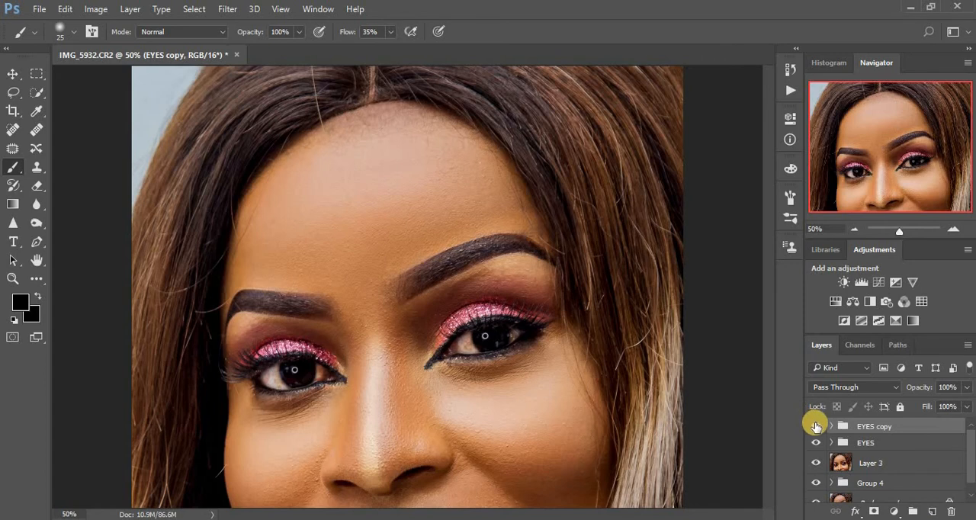
# Toggle the visibility of the EYES copy group to compare the eye brightening, and delete the copy.
pyautogui.click(815, 426)
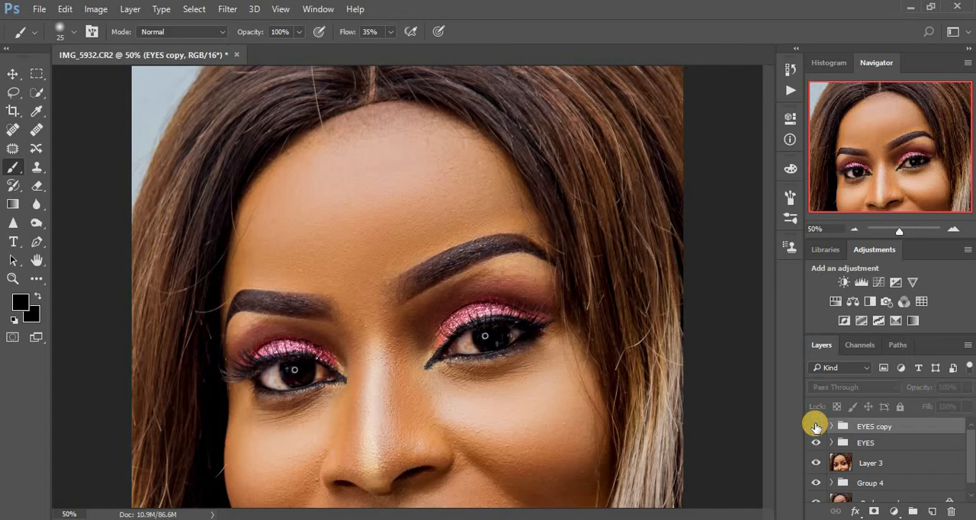
pyautogui.click(815, 426)
pyautogui.click(816, 426)
pyautogui.click(816, 426)
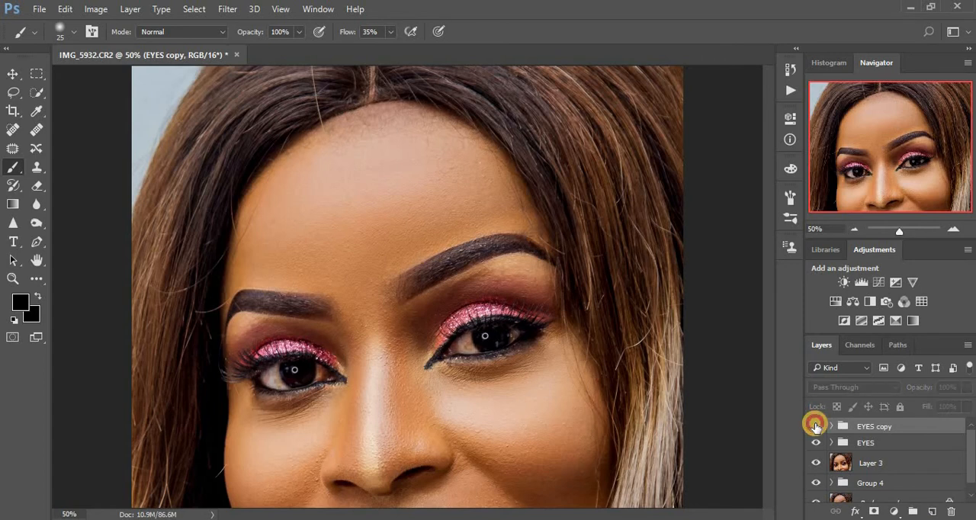
pyautogui.moveTo(906, 429); pyautogui.dragTo(953, 513)
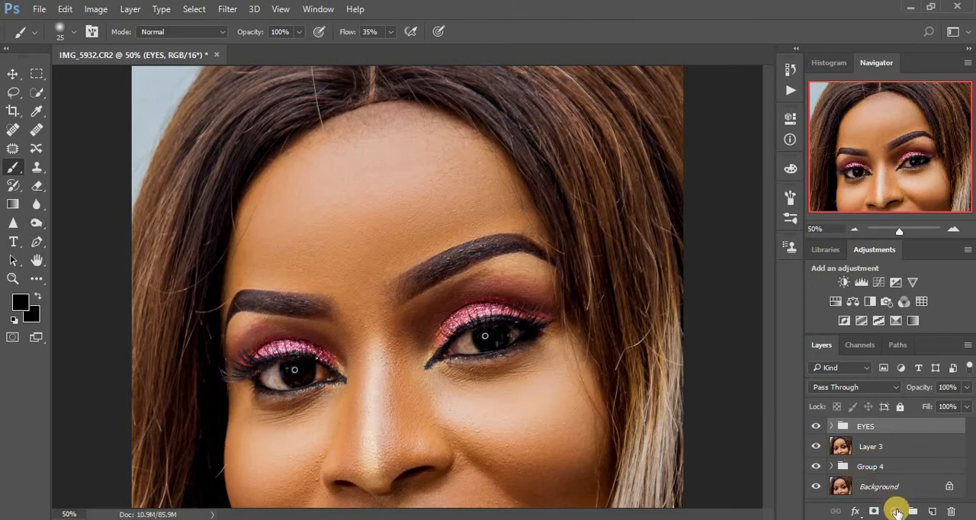
# Add a Photo Filter adjustment above the EYES group using Cooling Filter (82), and invert its mask to black.
pyautogui.click(896, 512)
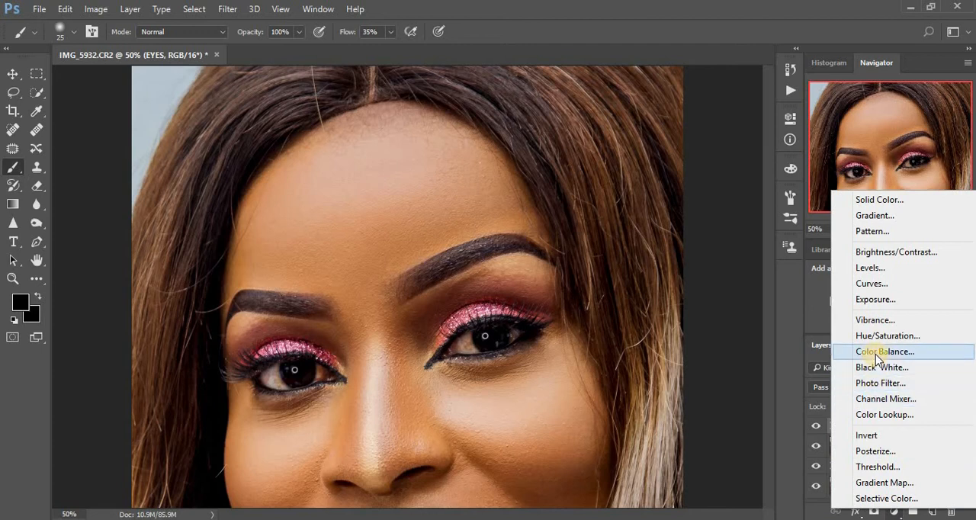
pyautogui.click(880, 382)
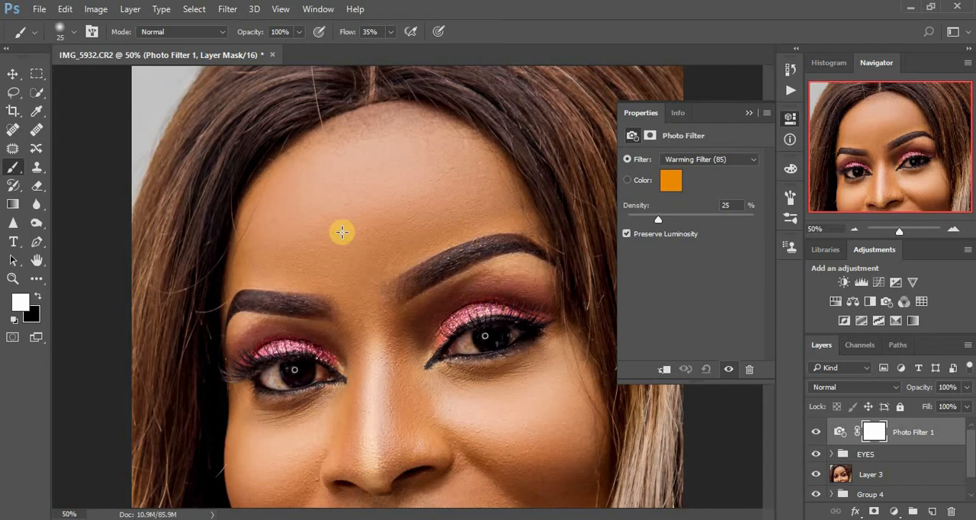
pyautogui.click(696, 160)
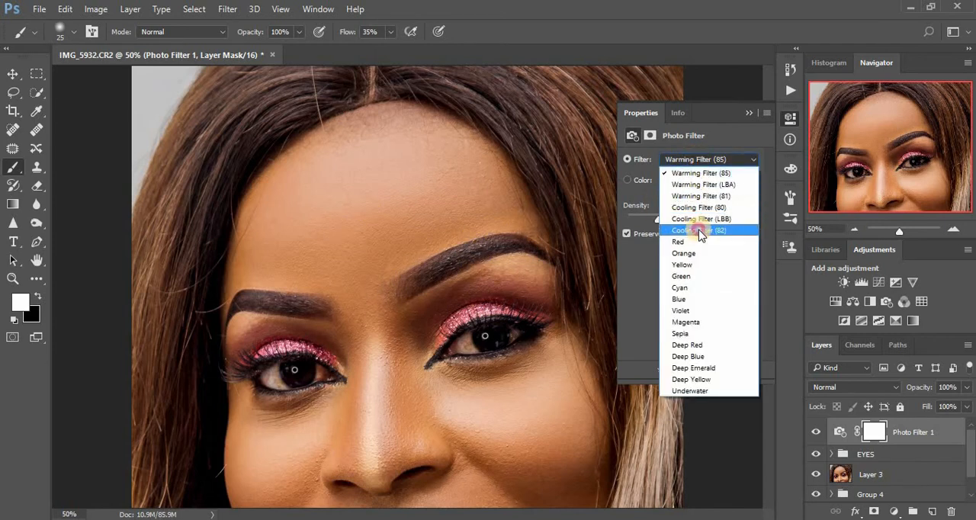
pyautogui.click(698, 230)
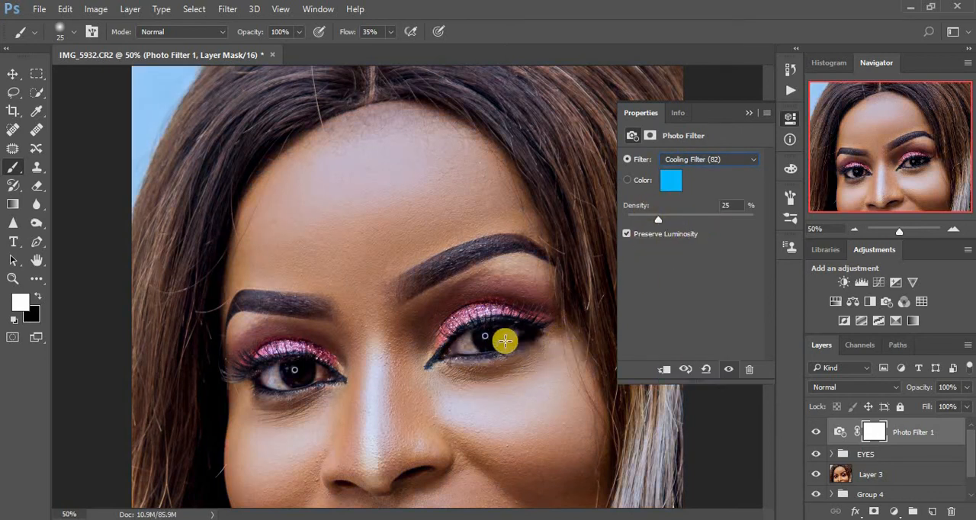
pyautogui.click(751, 113)
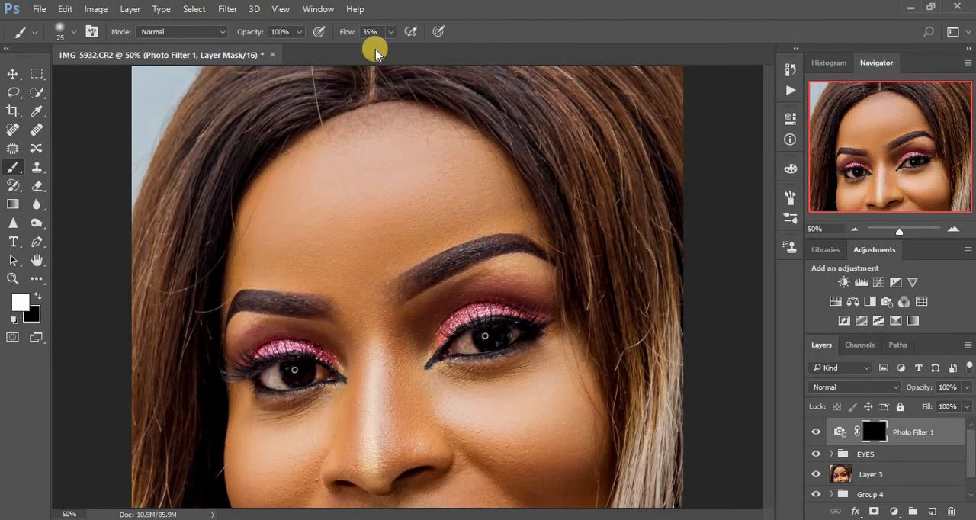
# Set the brush flow to 78% and paint white on the Photo Filter 1 mask over the whites of both eyes.
pyautogui.click(390, 31)
pyautogui.moveTo(394, 49); pyautogui.dragTo(411, 49)
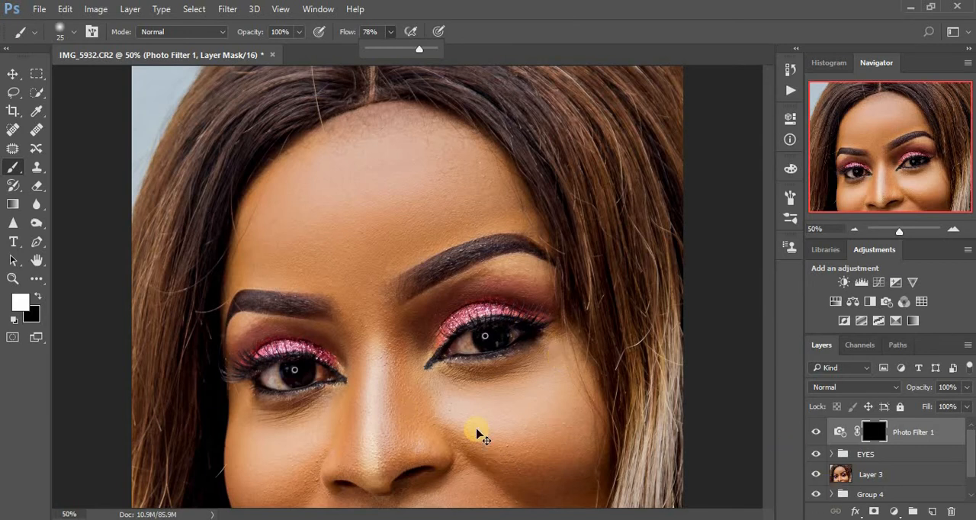
pyautogui.hotkey('ctrl', '+')
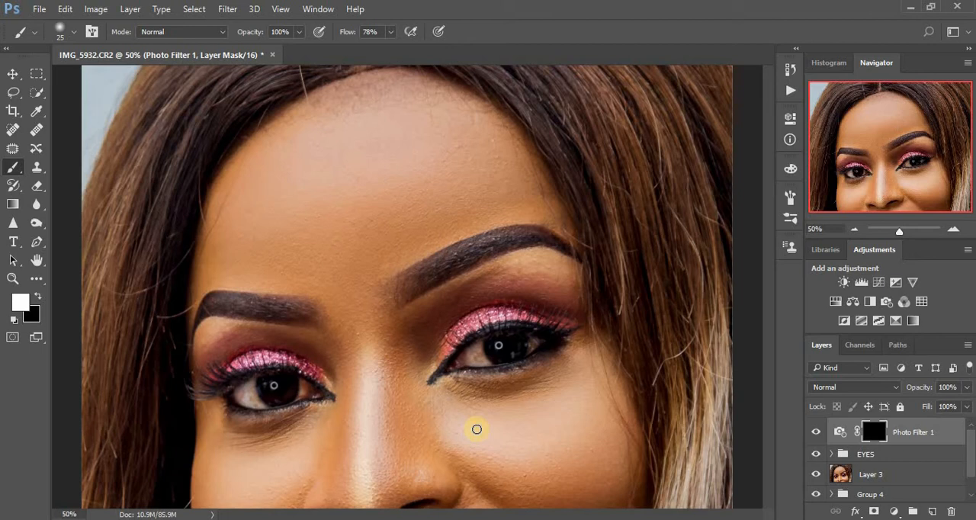
pyautogui.hotkey('ctrl', '+')
pyautogui.hotkey('ctrl', '+')
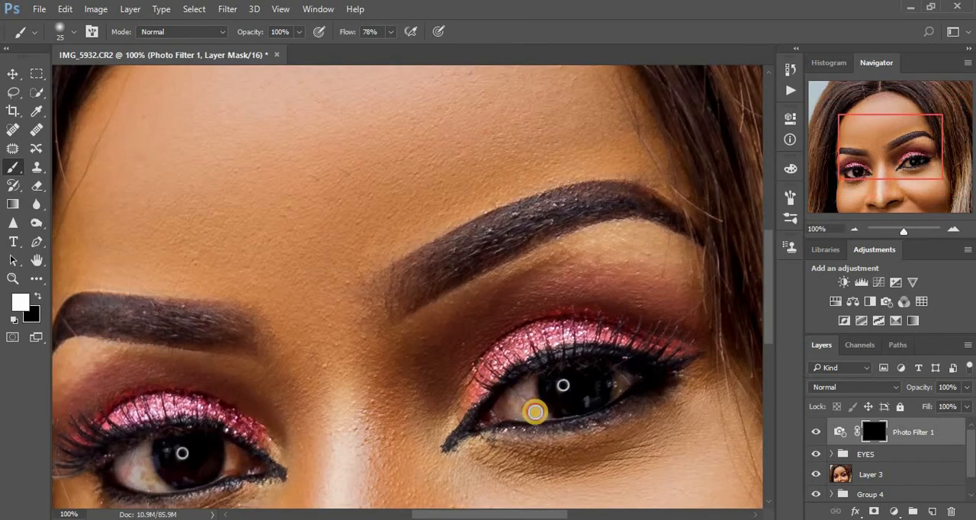
pyautogui.moveTo(520, 411)
pyautogui.mouseDown()
pyautogui.moveTo(529, 380)
pyautogui.moveTo(548, 414)
pyautogui.moveTo(529, 410)
pyautogui.moveTo(523, 387)
pyautogui.moveTo(532, 410)
pyautogui.mouseUp()
pyautogui.moveTo(585, 395)
pyautogui.mouseDown()
pyautogui.moveTo(627, 374)
pyautogui.moveTo(620, 389)
pyautogui.moveTo(618, 374)
pyautogui.moveTo(615, 395)
pyautogui.moveTo(538, 407)
pyautogui.moveTo(526, 398)
pyautogui.mouseUp()
pyautogui.moveTo(198, 451)
pyautogui.mouseDown()
pyautogui.moveTo(142, 449)
pyautogui.moveTo(154, 481)
pyautogui.moveTo(121, 460)
pyautogui.moveTo(135, 481)
pyautogui.moveTo(144, 456)
pyautogui.moveTo(146, 476)
pyautogui.moveTo(161, 485)
pyautogui.moveTo(134, 454)
pyautogui.moveTo(141, 477)
pyautogui.moveTo(125, 471)
pyautogui.moveTo(147, 461)
pyautogui.moveTo(158, 488)
pyautogui.moveTo(143, 462)
pyautogui.moveTo(127, 467)
pyautogui.moveTo(230, 457)
pyautogui.moveTo(232, 449)
pyautogui.moveTo(229, 472)
pyautogui.moveTo(232, 448)
pyautogui.mouseUp()
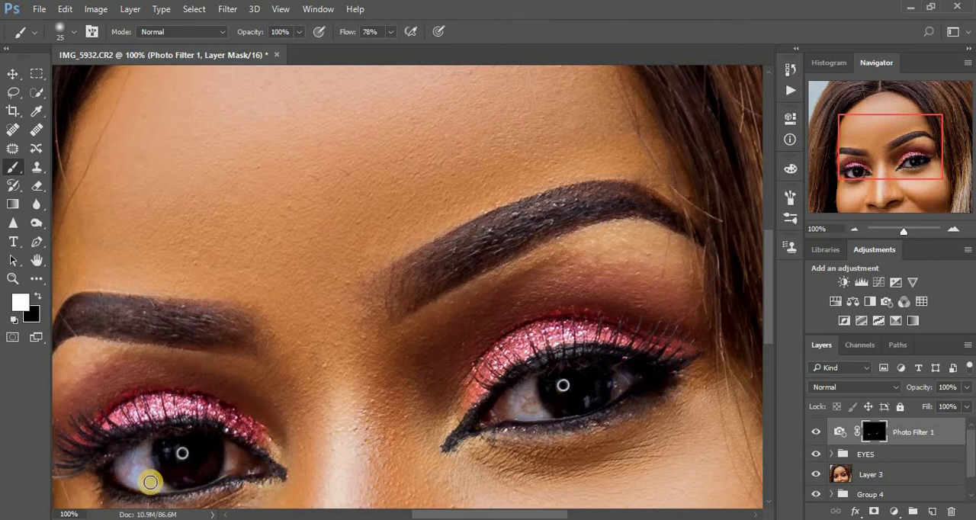
pyautogui.moveTo(122, 470); pyautogui.dragTo(125, 469)
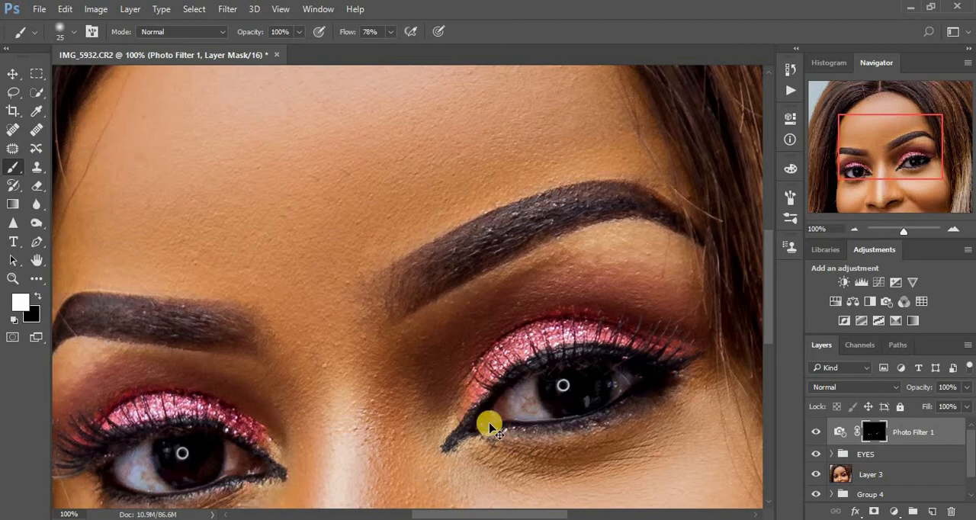
# Toggle the visibility of Photo Filter 1 to compare the eyes with and without the cooling tint.
pyautogui.hotkey('ctrl', '-')
pyautogui.hotkey('ctrl', '-')
pyautogui.hotkey('ctrl', '-')
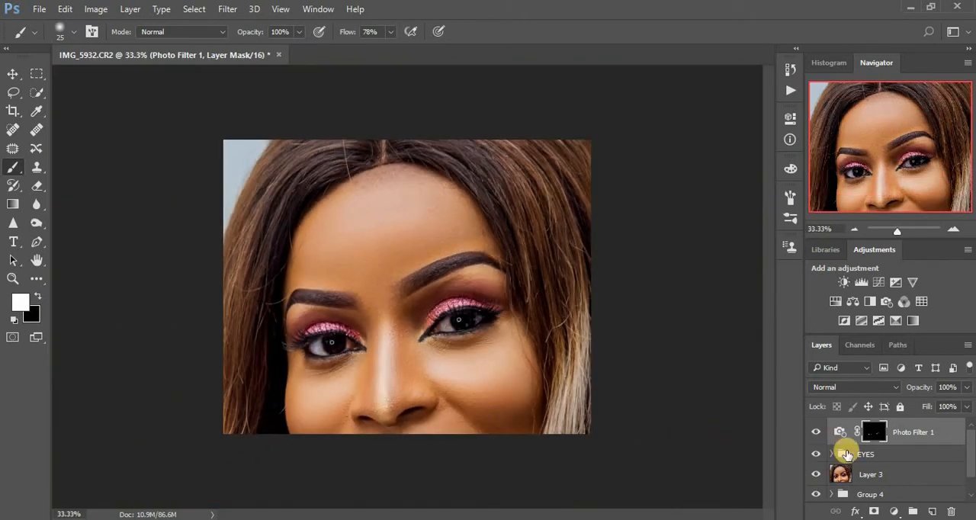
pyautogui.click(817, 433)
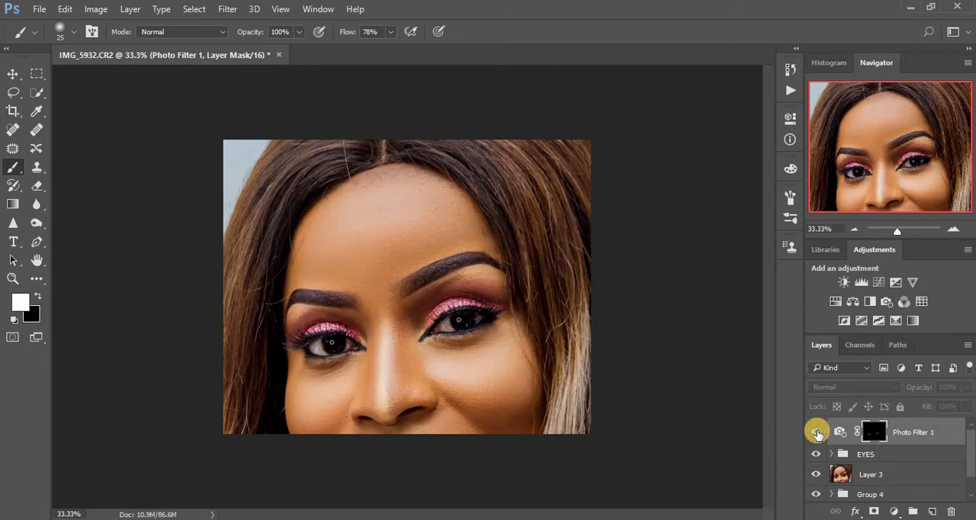
pyautogui.click(817, 433)
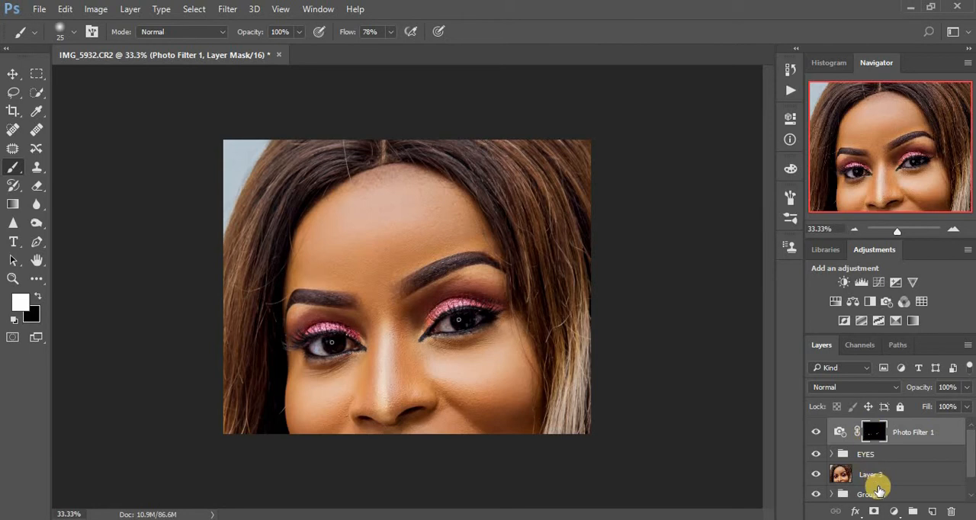
# Add a second Photo Filter adjustment using Cooling Filter (82), and invert its mask to black.
pyautogui.click(894, 511)
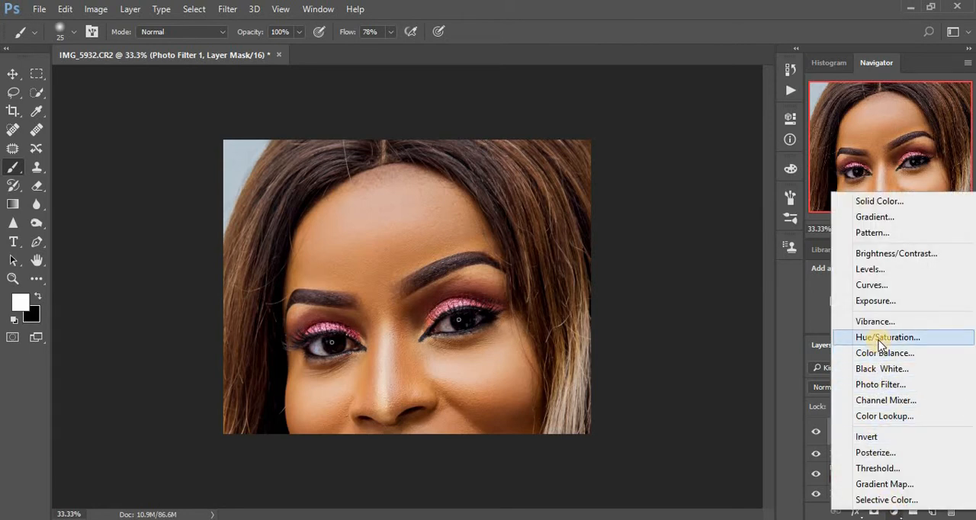
pyautogui.click(881, 384)
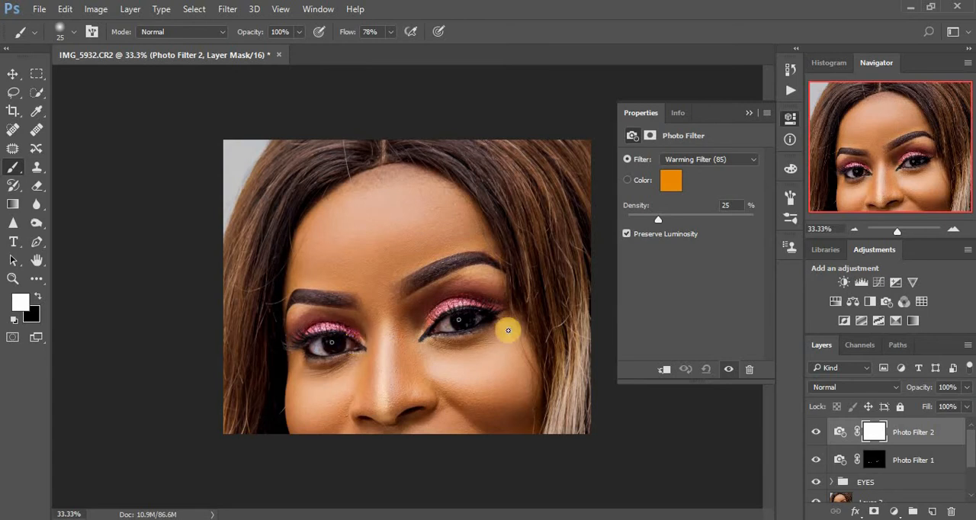
pyautogui.click(677, 159)
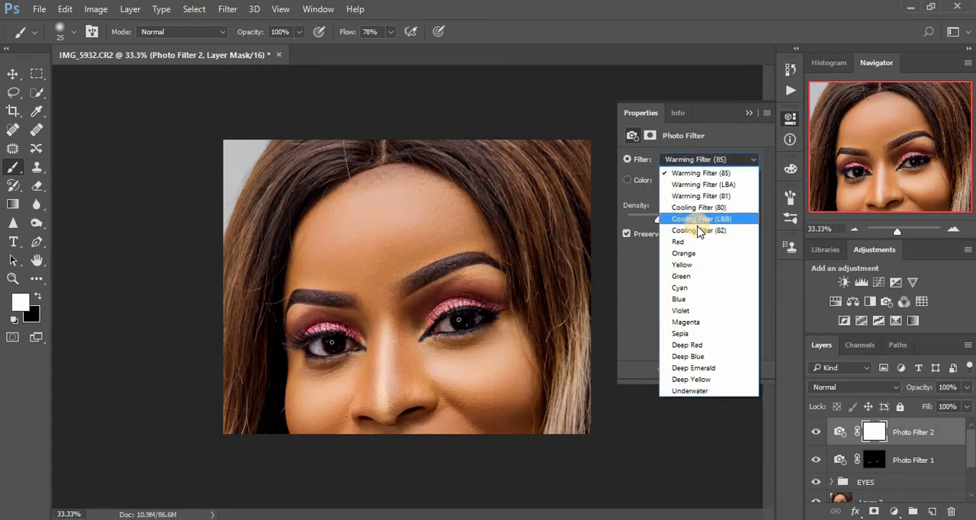
pyautogui.click(697, 230)
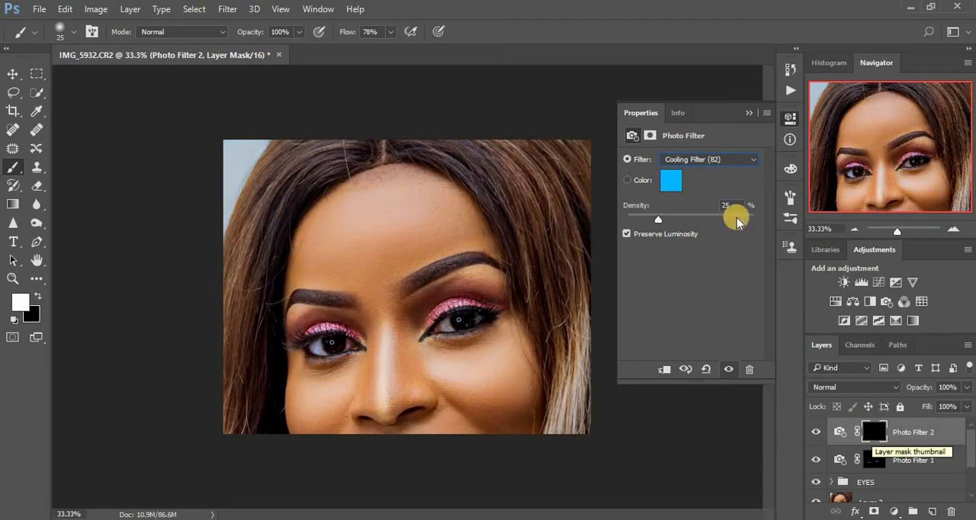
pyautogui.click(747, 112)
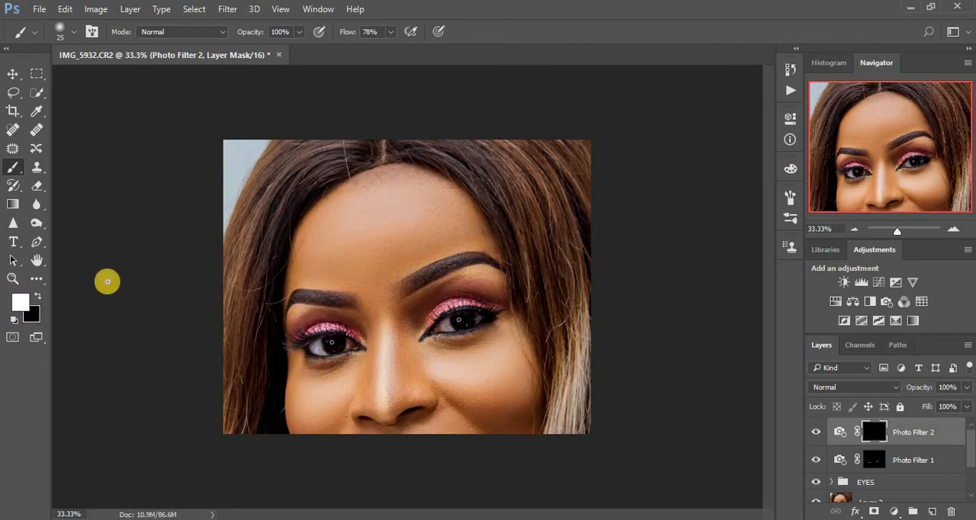
# Set the brush flow to 100% and paint white on the Photo Filter 2 mask over the inner whites of both eyes.
pyautogui.hotkey('ctrl', '+')
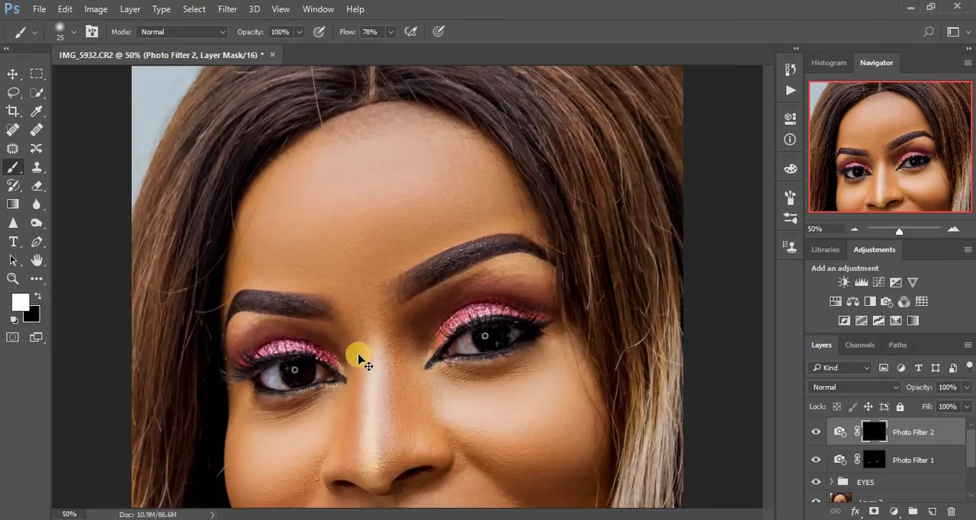
pyautogui.hotkey('ctrl', '+')
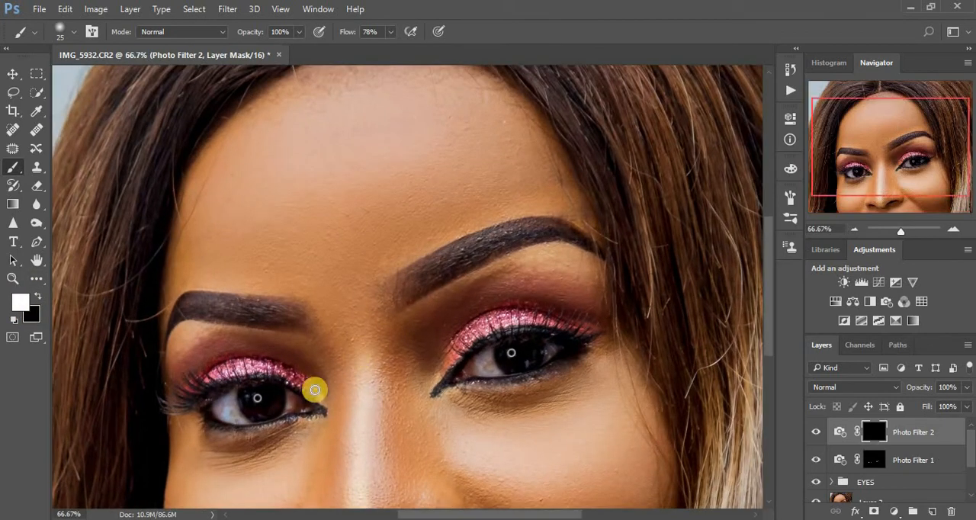
pyautogui.hotkey('ctrl', '+')
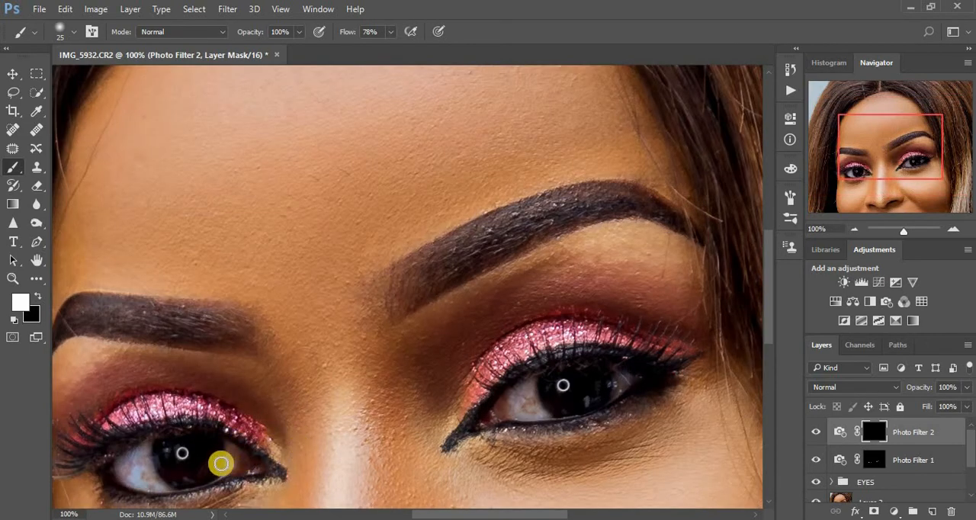
pyautogui.moveTo(336, 391); pyautogui.dragTo(425, 318)
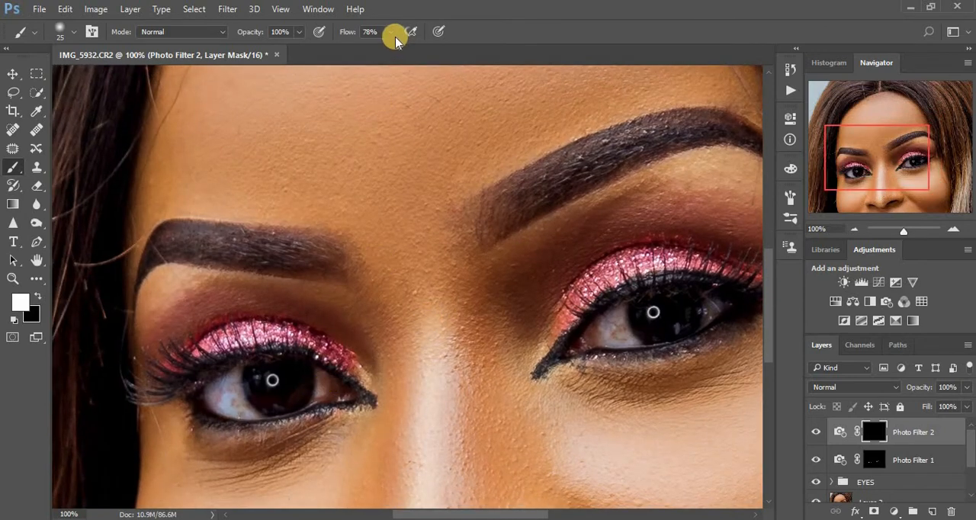
pyautogui.moveTo(396, 36); pyautogui.dragTo(412, 48)
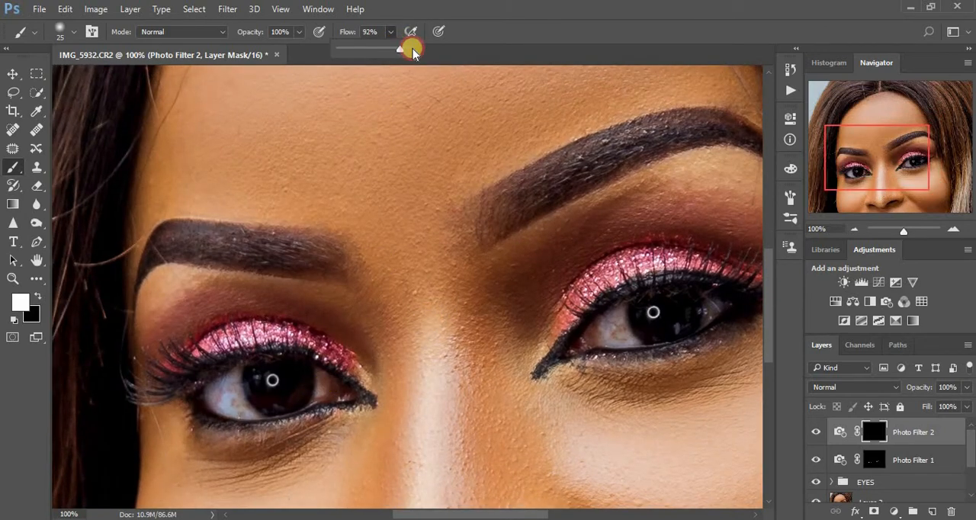
pyautogui.click(323, 378)
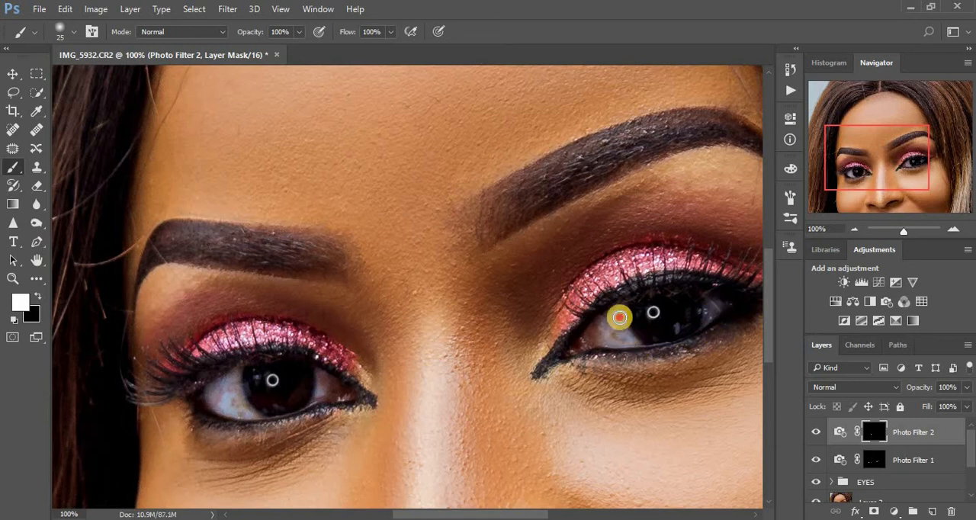
pyautogui.moveTo(621, 317)
pyautogui.mouseDown()
pyautogui.moveTo(623, 342)
pyautogui.moveTo(612, 316)
pyautogui.moveTo(616, 340)
pyautogui.mouseUp()
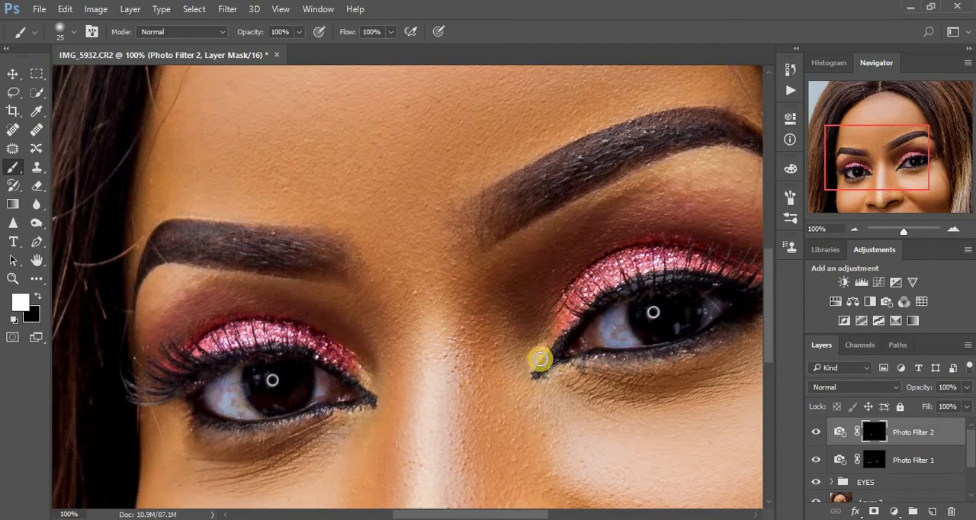
pyautogui.moveTo(325, 379); pyautogui.dragTo(326, 389)
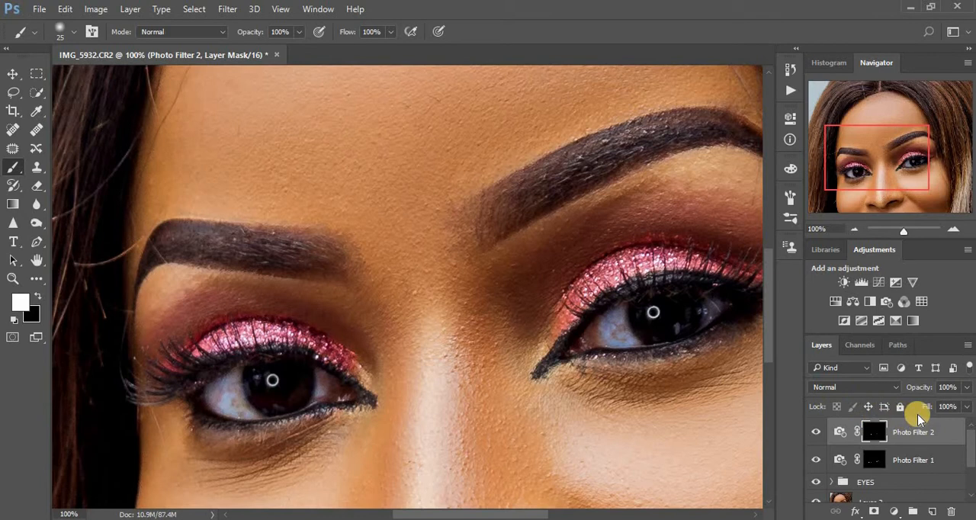
# Lower the opacity of the Photo Filter 2 layer to 73%.
pyautogui.hotkey('ctrl', '-')
pyautogui.hotkey('ctrl', '-')
pyautogui.hotkey('ctrl', '-')
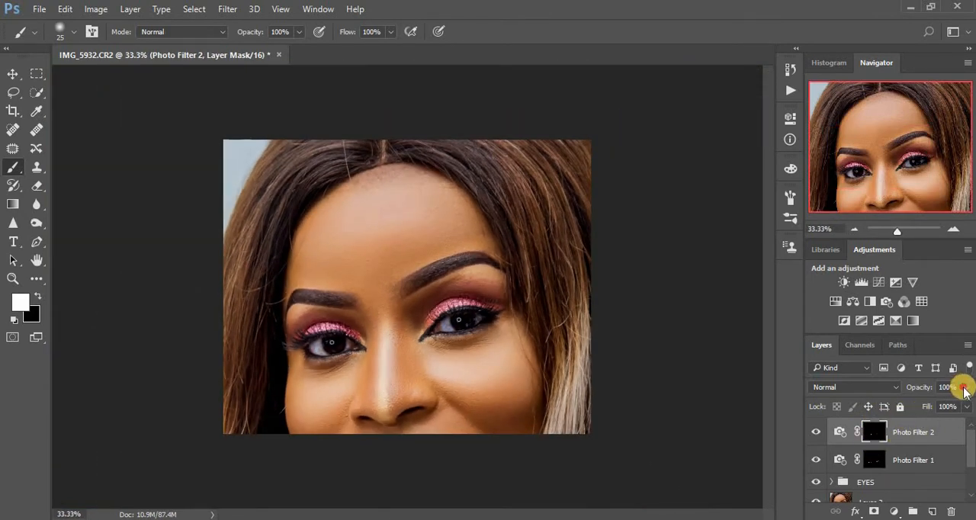
pyautogui.moveTo(964, 390); pyautogui.dragTo(947, 406)
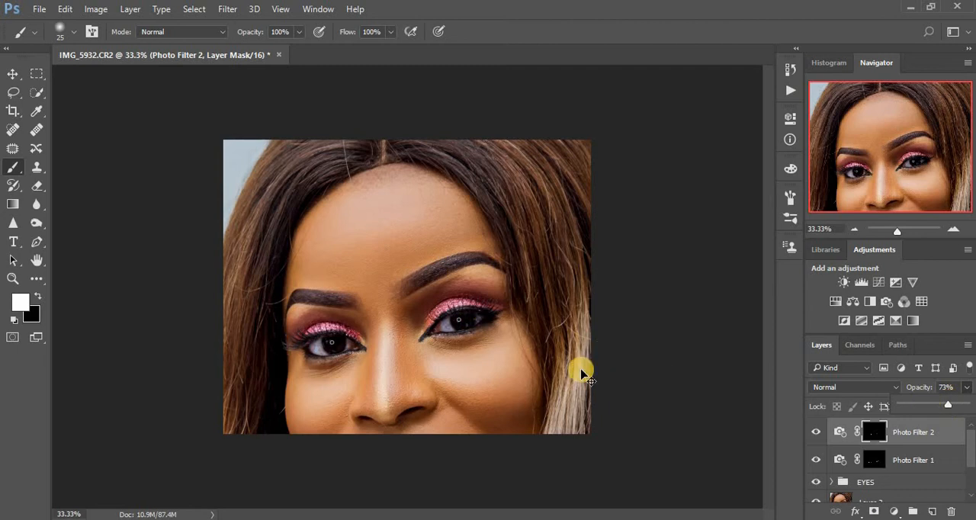
pyautogui.hotkey('ctrl', '+')
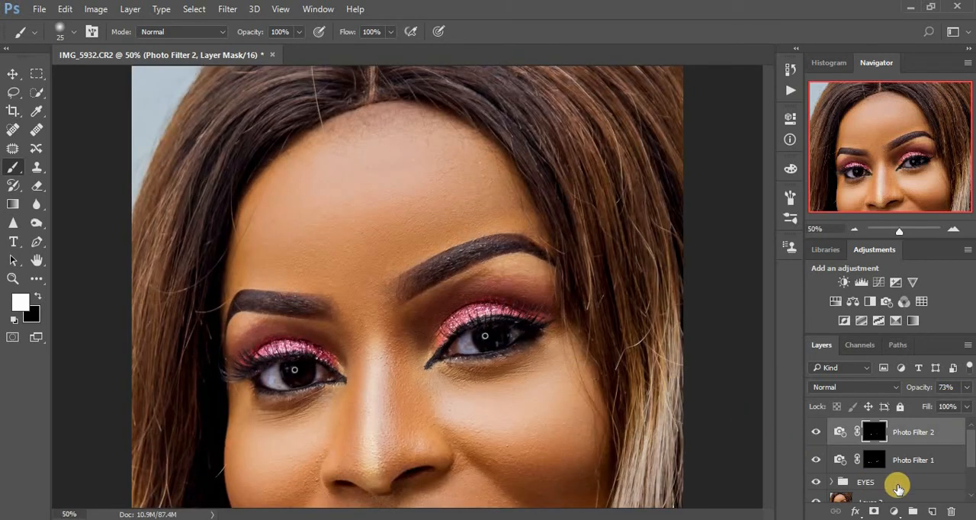
# Select Photo Filter 2, Photo Filter 1 and the EYES group together and place them in a new group.
pyautogui.keyDown('shift'); pyautogui.click(911, 460); pyautogui.keyUp('shift')
pyautogui.scroll(-1, 967, 457)
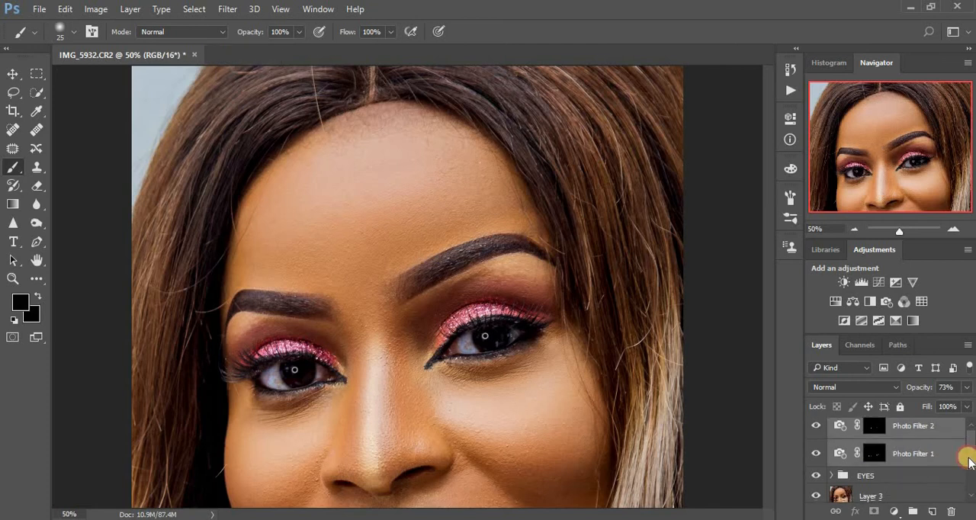
pyautogui.keyDown('shift'); pyautogui.click(879, 475); pyautogui.keyUp('shift')
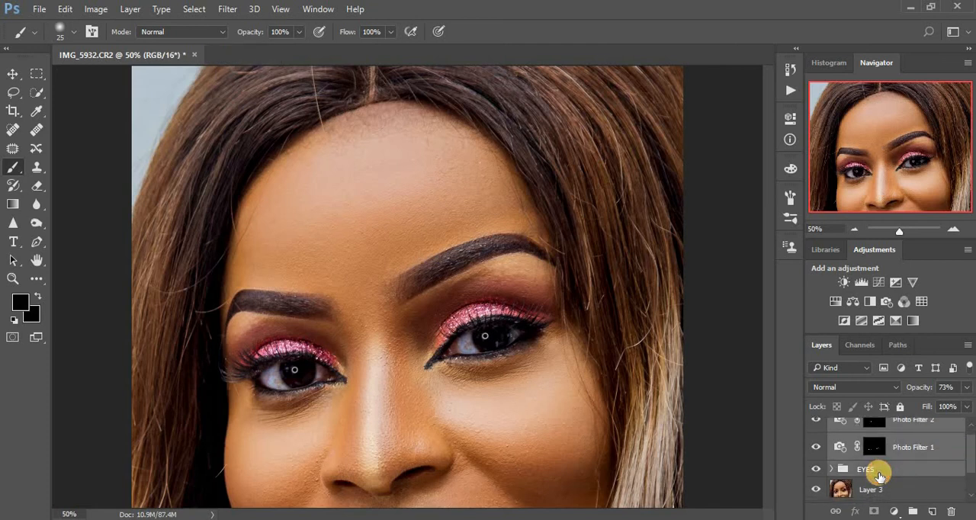
pyautogui.hotkey('ctrl', 'g')
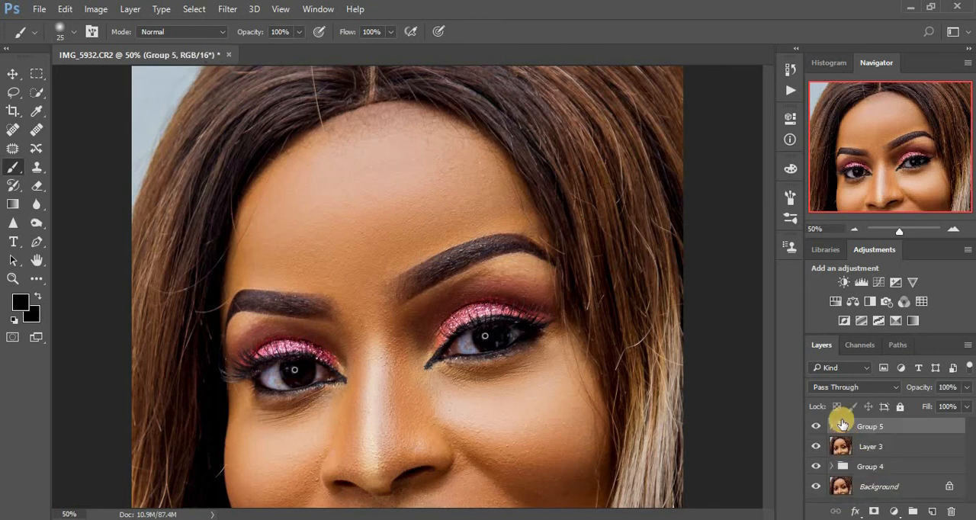
# Toggle Group 5's visibility to compare the eyes with and without its adjustments.
pyautogui.click(814, 430)
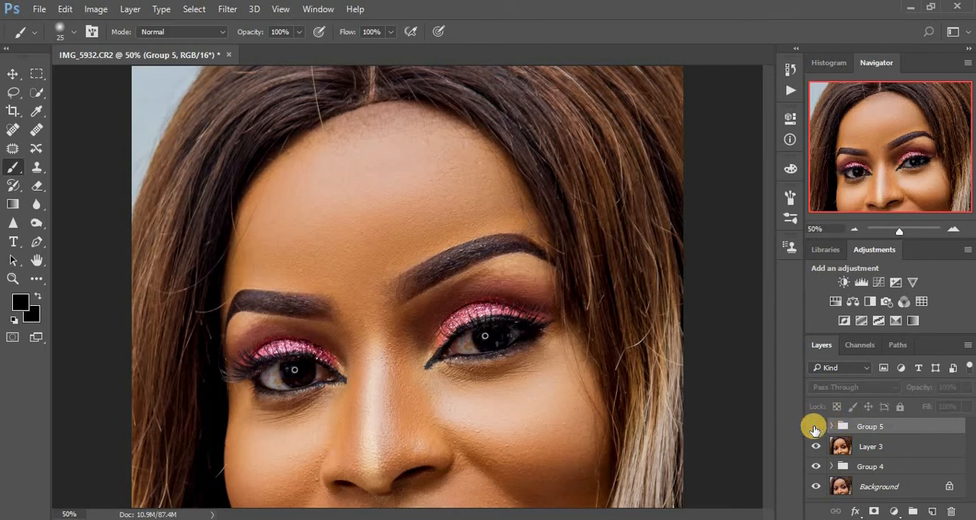
pyautogui.click(814, 429)
pyautogui.click(814, 429)
pyautogui.click(814, 429)
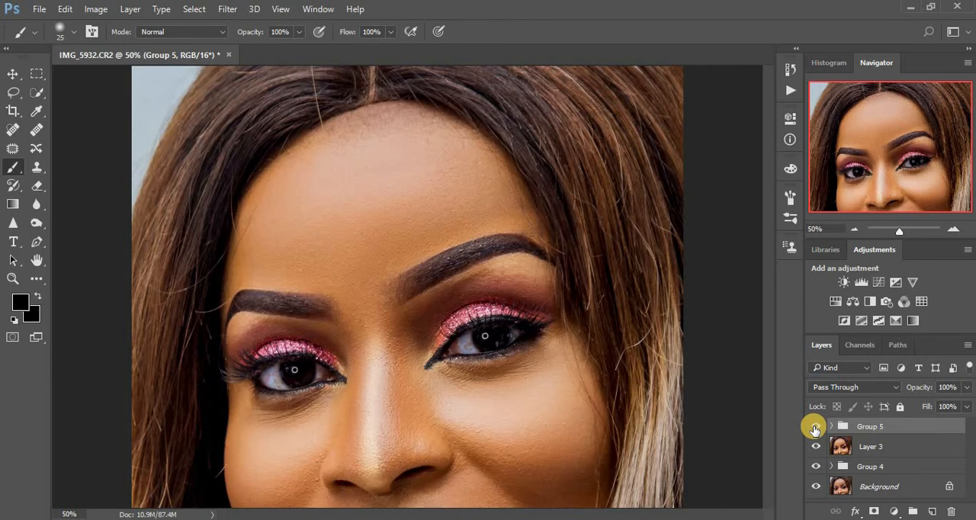
pyautogui.click(814, 429)
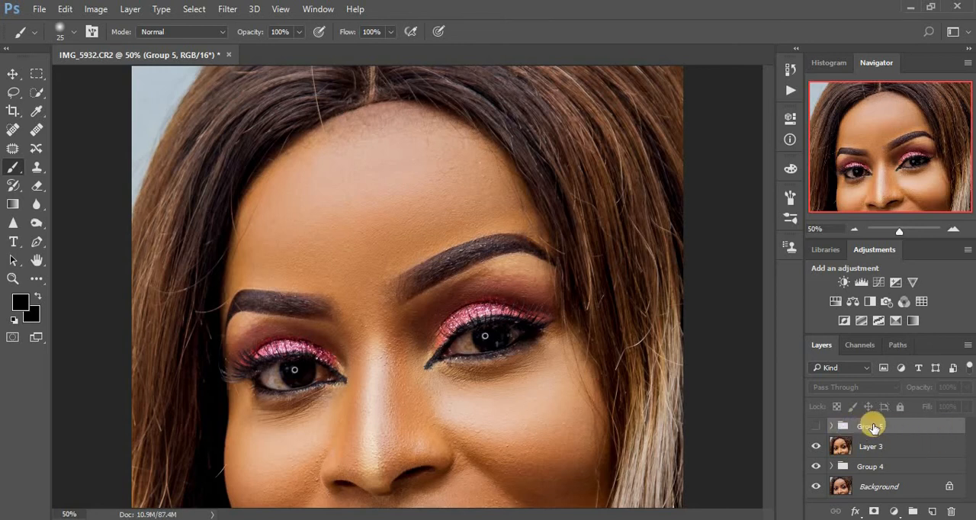
# Delete Group 5 and stamp all visible layers into a new layer above Layer 3.
pyautogui.moveTo(881, 428); pyautogui.dragTo(952, 510)
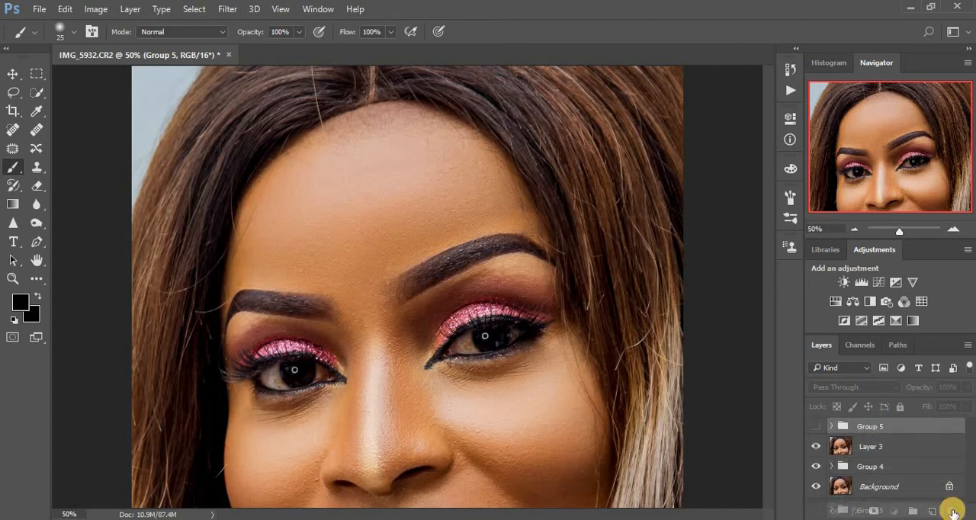
pyautogui.moveTo(952, 509); pyautogui.dragTo(953, 511)
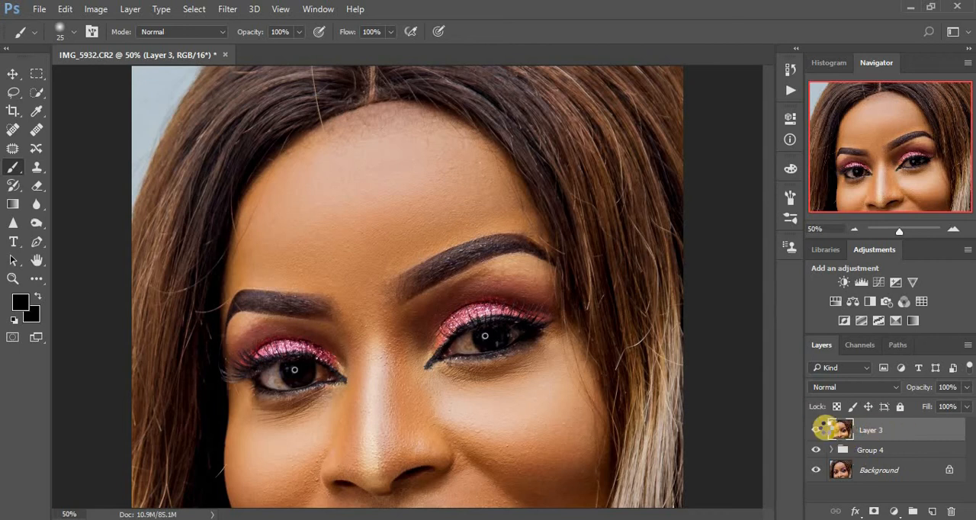
pyautogui.hotkey('ctrl', 'alt', 'shift', 'e')
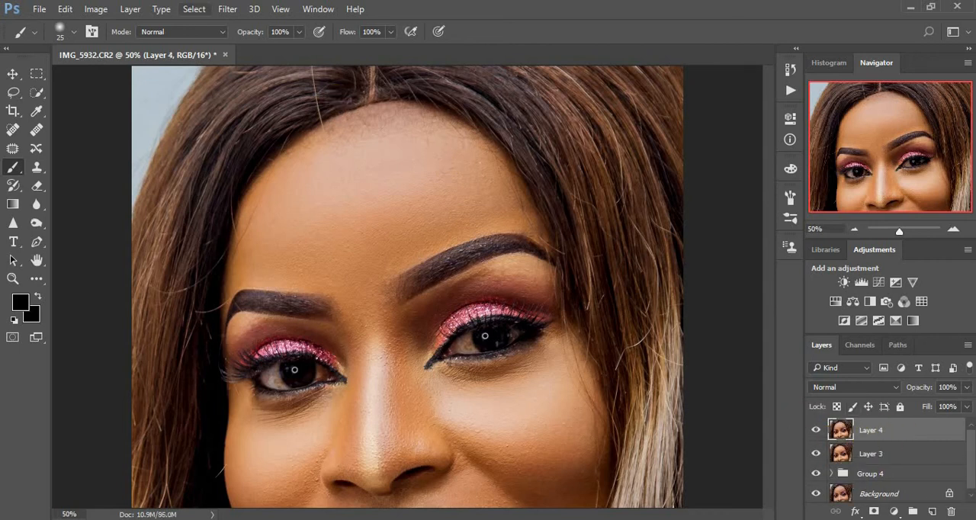
# Open Layer 4 in the Camera Raw Filter and choose the Adjustment Brush.
pyautogui.click(226, 9)
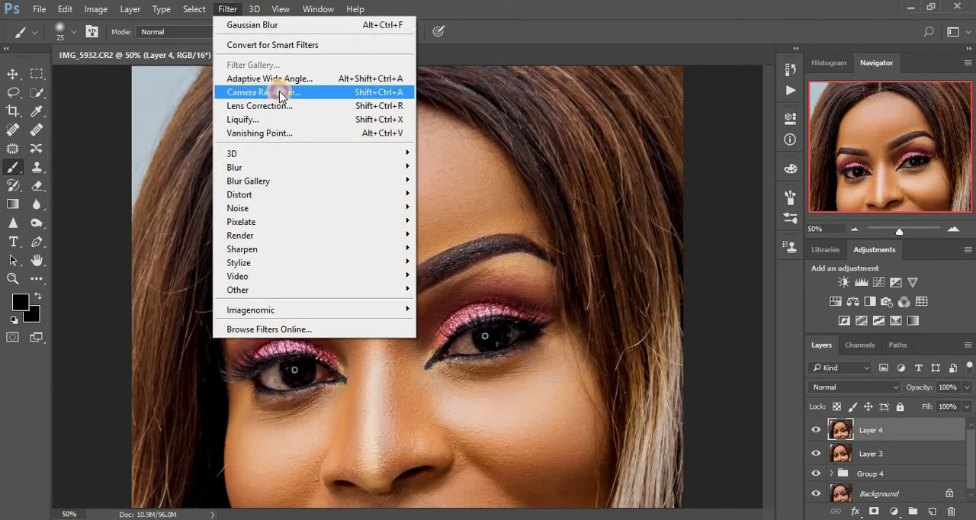
pyautogui.click(279, 92)
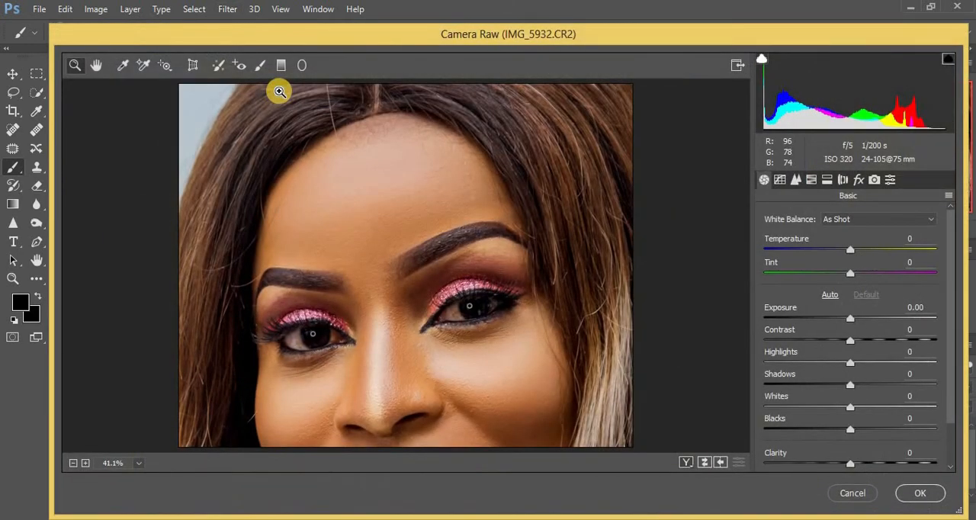
pyautogui.click(259, 68)
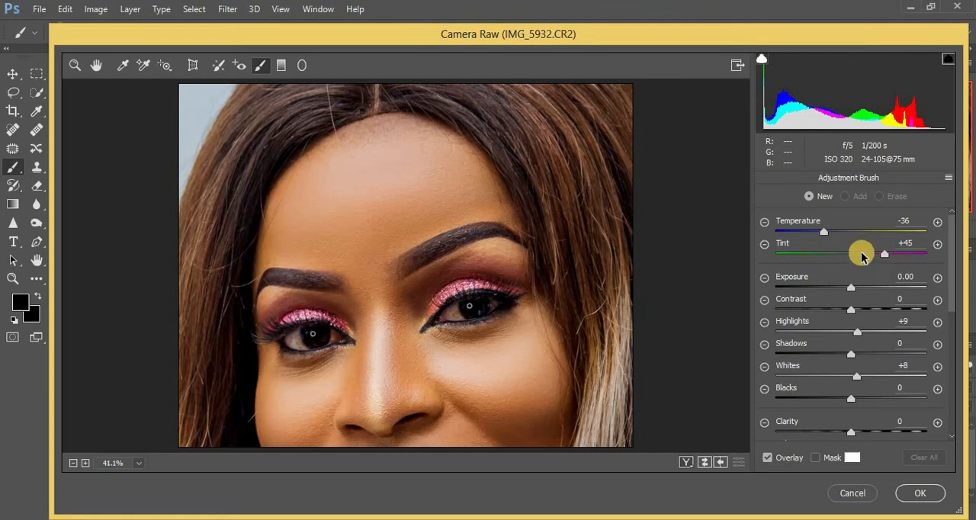
# Reset the Adjustment Brush's Tint, Highlights, Whites, Temperature and Saturation to 0.
pyautogui.moveTo(883, 257); pyautogui.dragTo(853, 256)
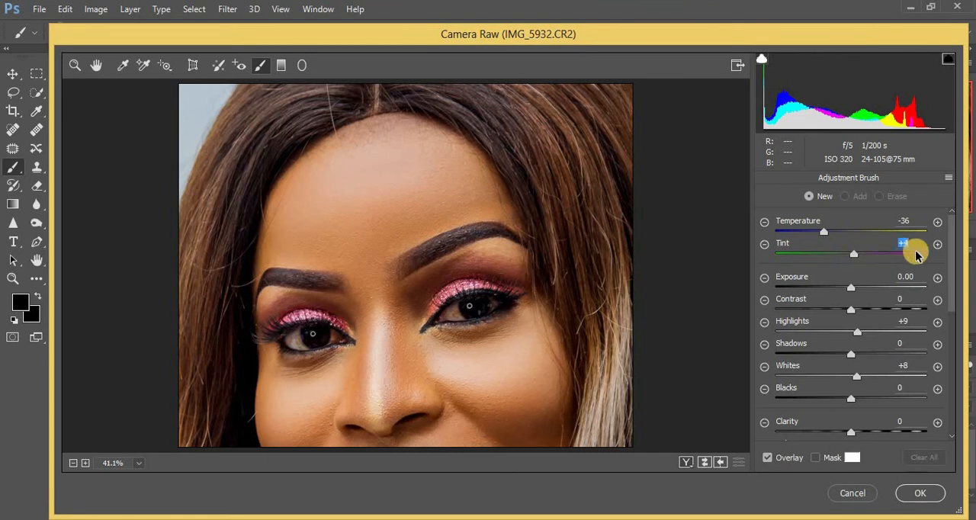
pyautogui.write('0')
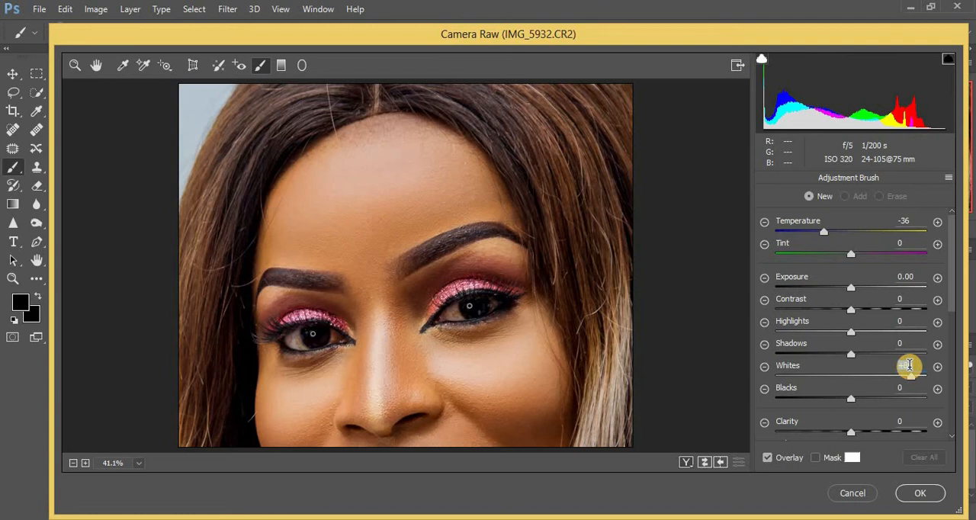
pyautogui.write('0')
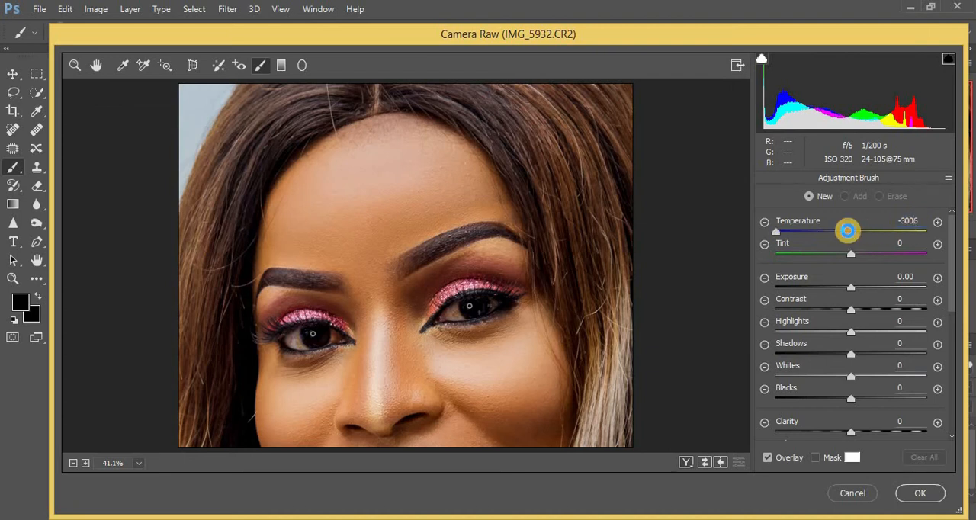
pyautogui.click(848, 230)
pyautogui.click(575, 320)
pyautogui.moveTo(951, 260); pyautogui.dragTo(952, 303)
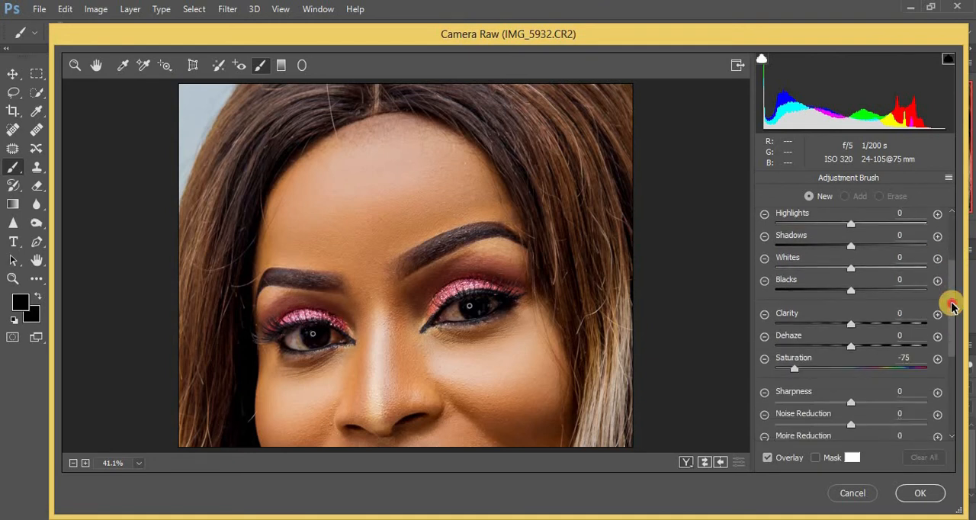
pyautogui.click(855, 367)
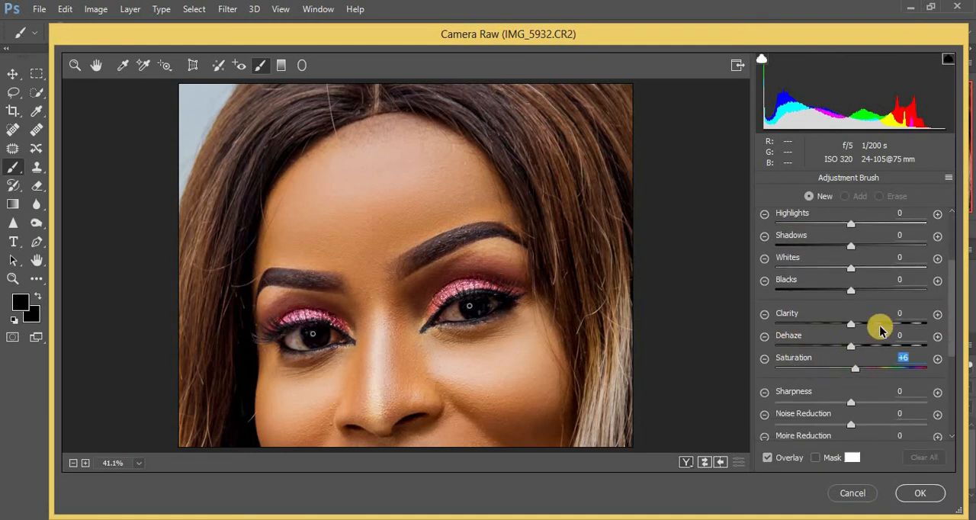
pyautogui.write('0')
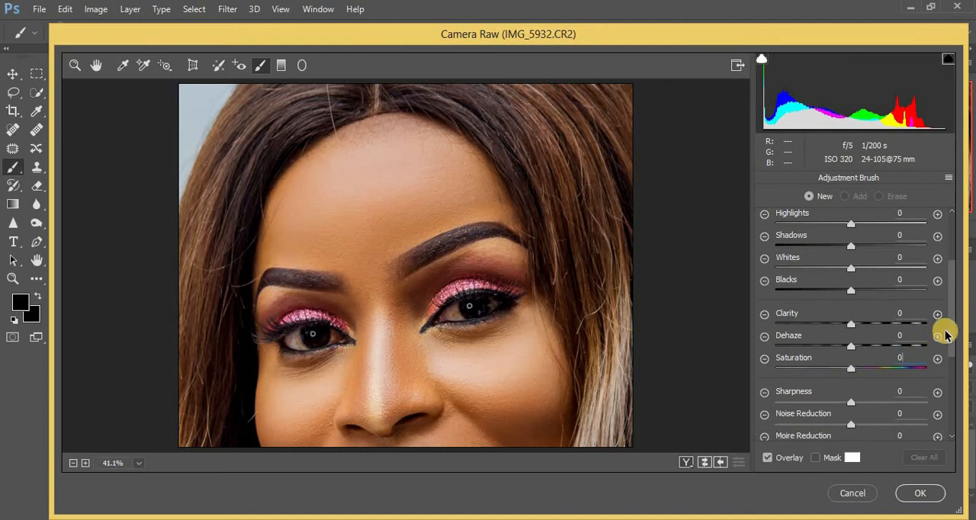
# Set the Adjustment Brush to Temperature -46, Tint +53, Highlights +7, Whites +7 and Saturation -62.
pyautogui.moveTo(949, 333); pyautogui.dragTo(953, 270)
pyautogui.moveTo(852, 231); pyautogui.dragTo(815, 238)
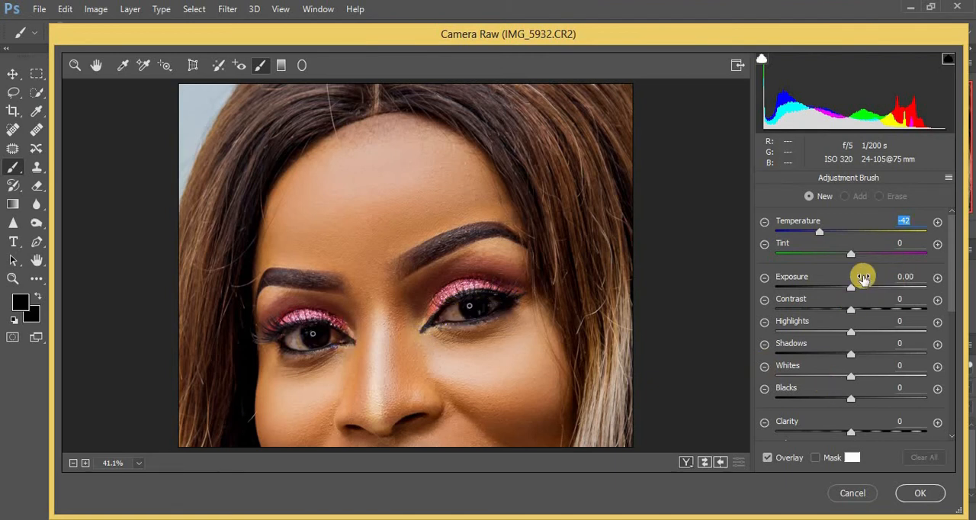
pyautogui.moveTo(852, 256); pyautogui.dragTo(893, 260)
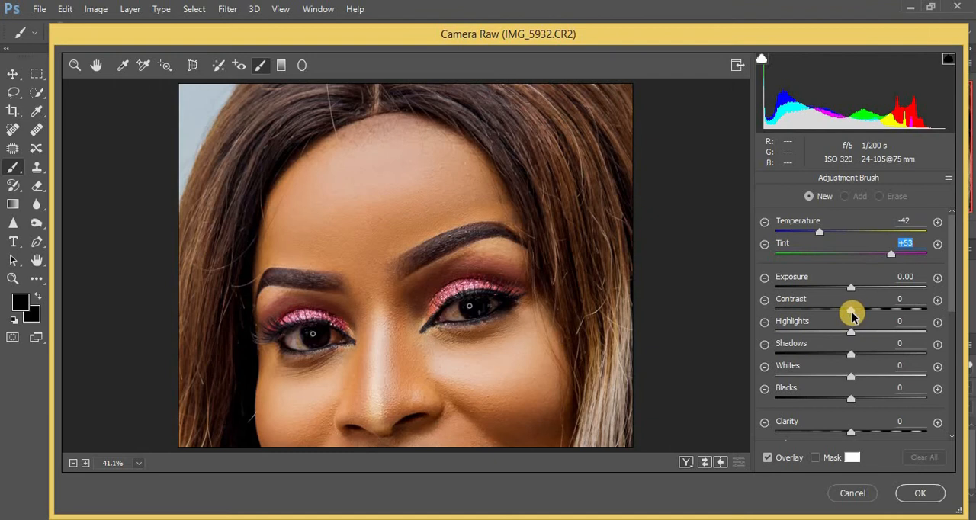
pyautogui.moveTo(854, 336); pyautogui.dragTo(860, 338)
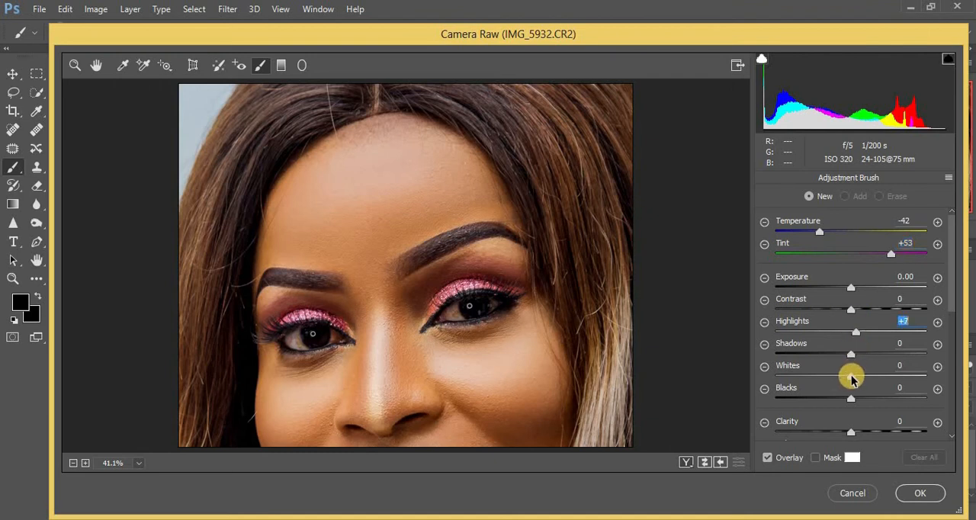
pyautogui.moveTo(852, 377); pyautogui.dragTo(855, 378)
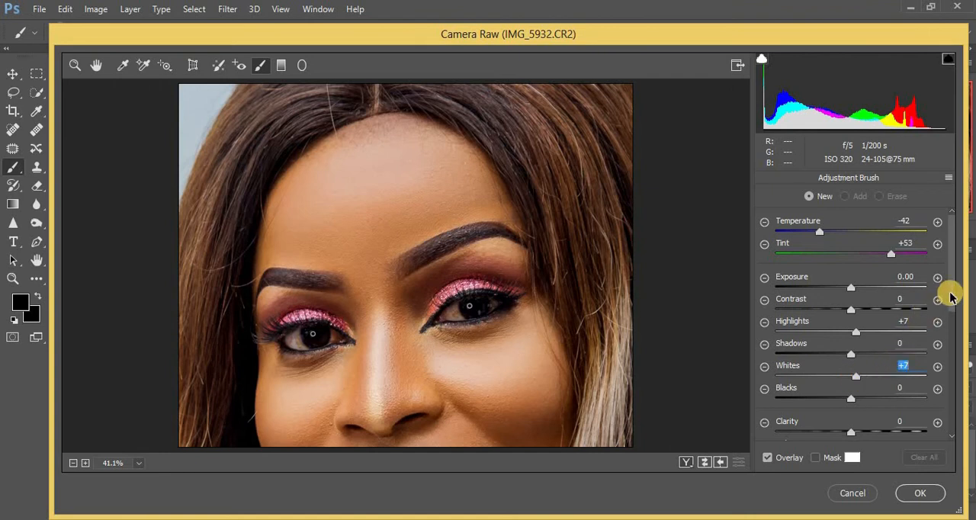
pyautogui.moveTo(949, 288); pyautogui.dragTo(954, 339)
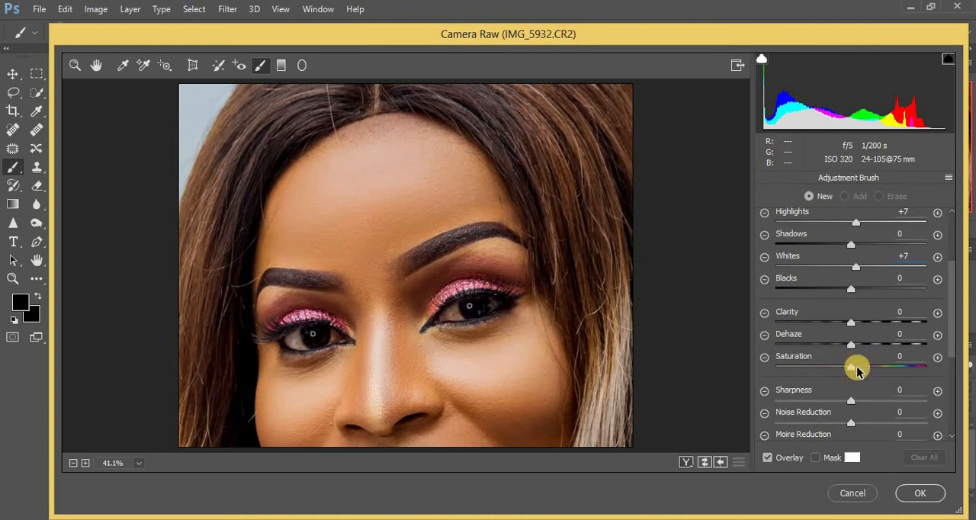
pyautogui.moveTo(844, 371); pyautogui.dragTo(804, 372)
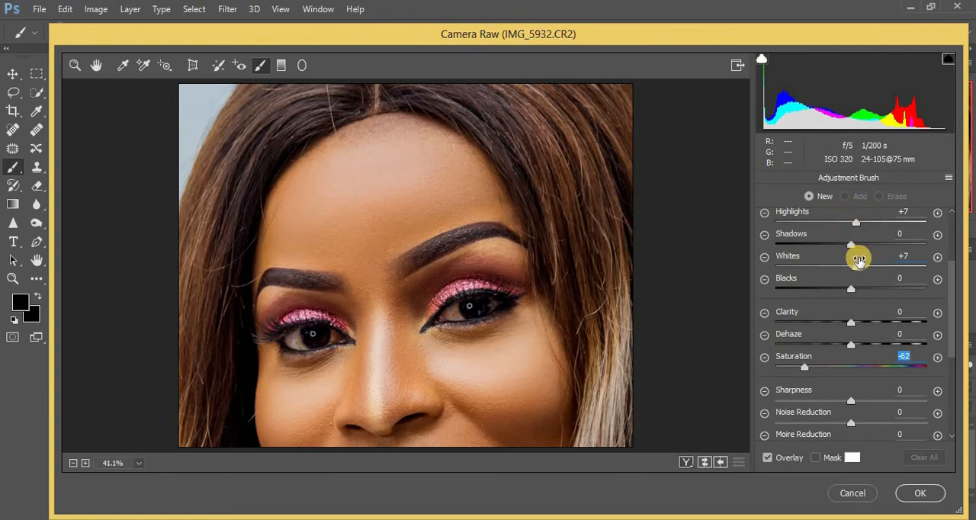
pyautogui.moveTo(952, 266); pyautogui.dragTo(955, 221)
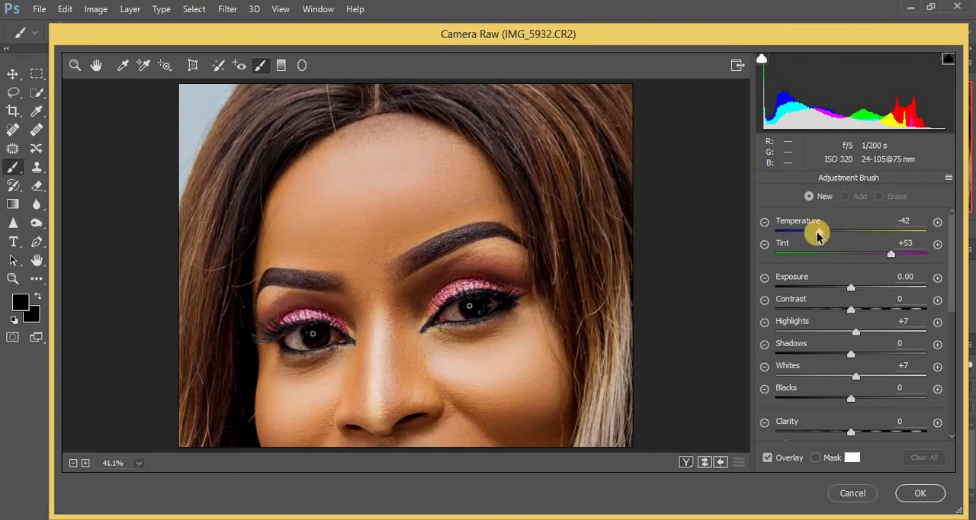
pyautogui.moveTo(817, 237); pyautogui.dragTo(814, 236)
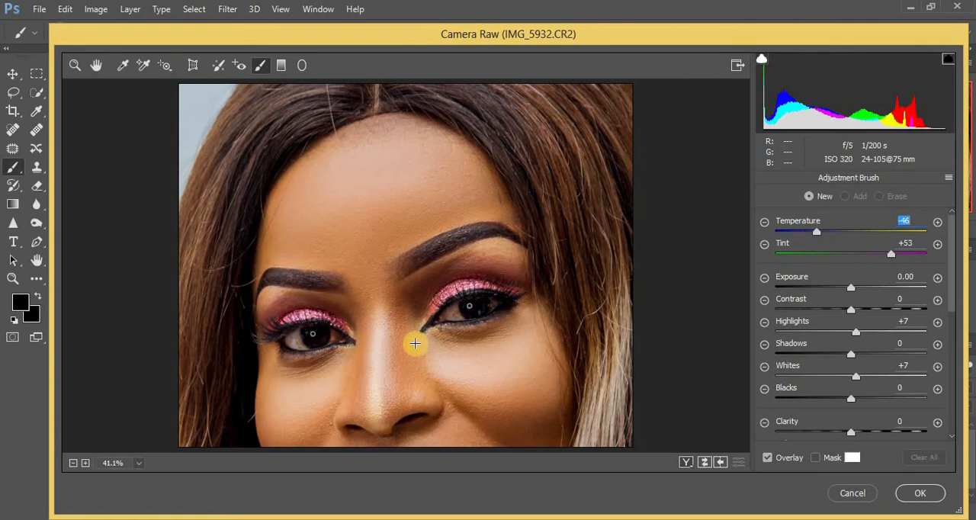
# Brush the adjustment over the whites on both sides of the iris in the eye on the image's left.
pyautogui.click(386, 358)
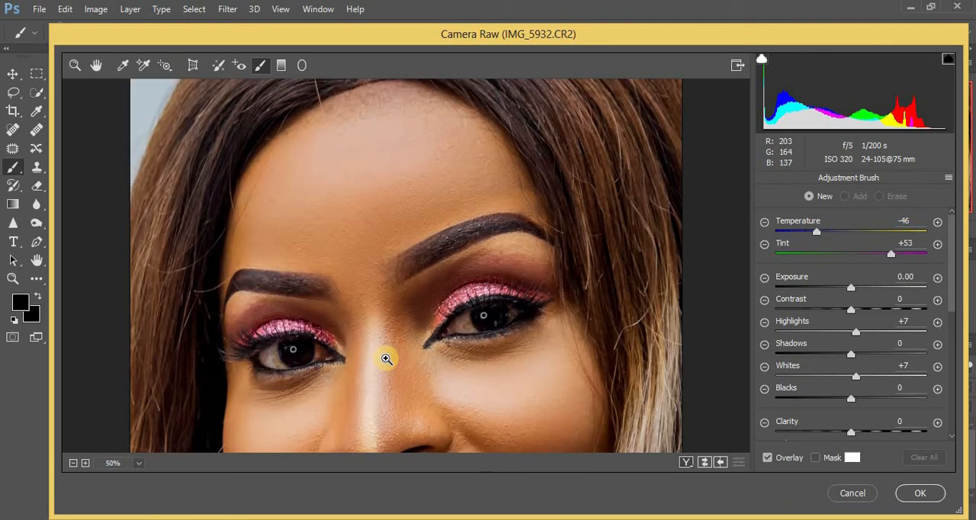
pyautogui.click(387, 359)
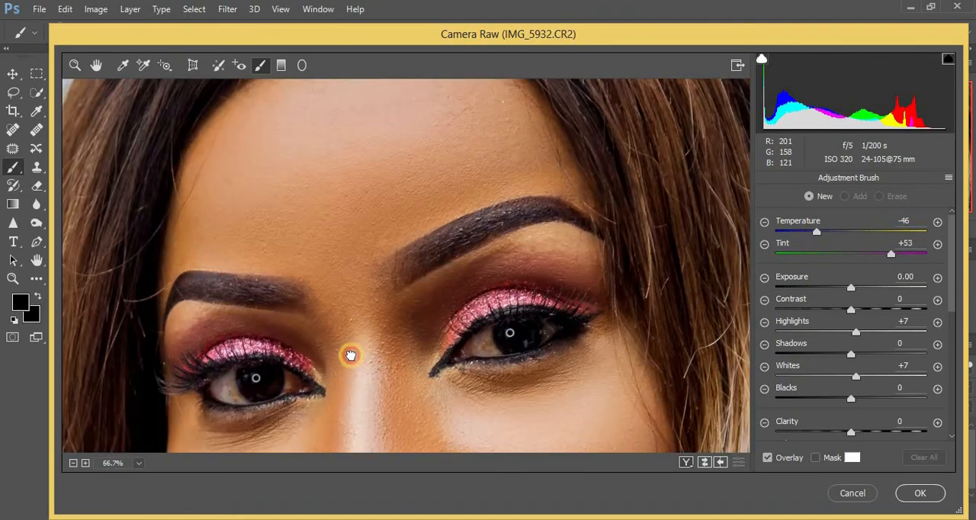
pyautogui.moveTo(353, 353); pyautogui.dragTo(364, 329)
pyautogui.click(364, 330)
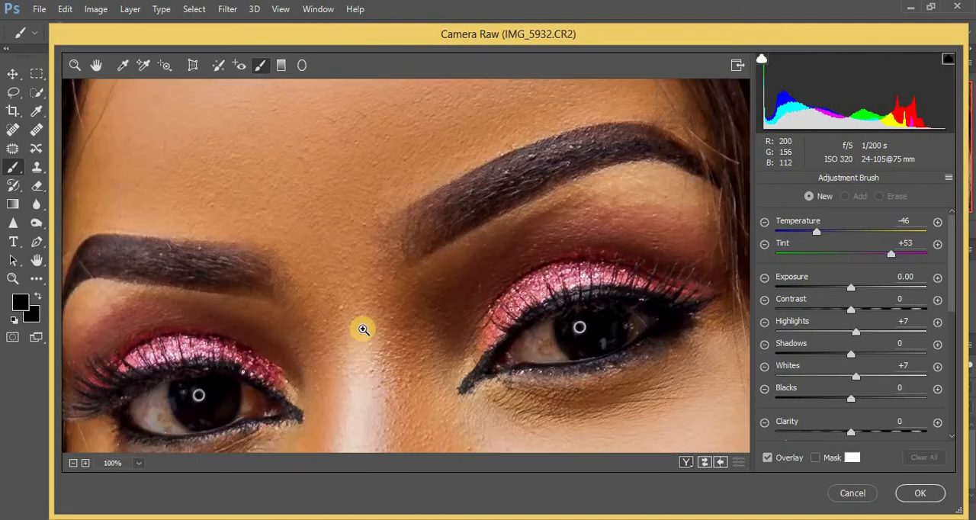
pyautogui.click(364, 329)
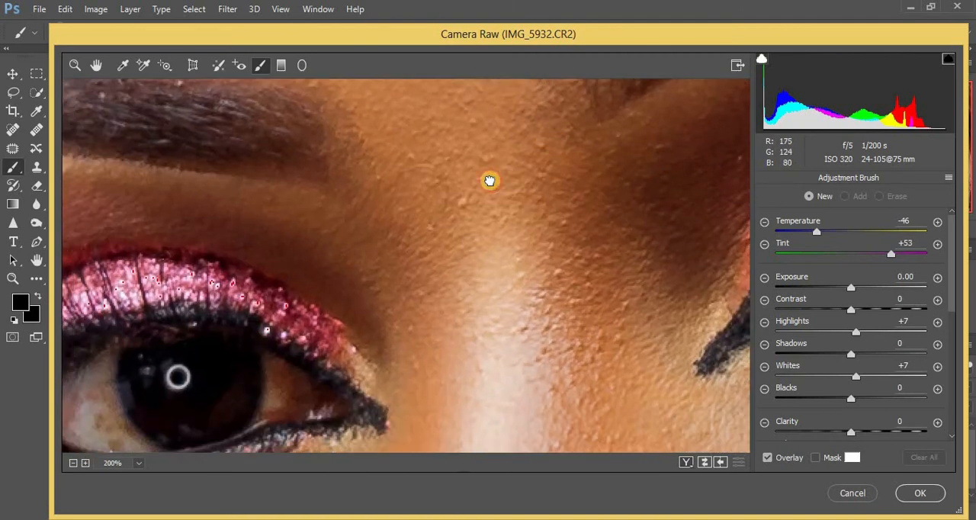
pyautogui.moveTo(490, 179); pyautogui.dragTo(541, 155)
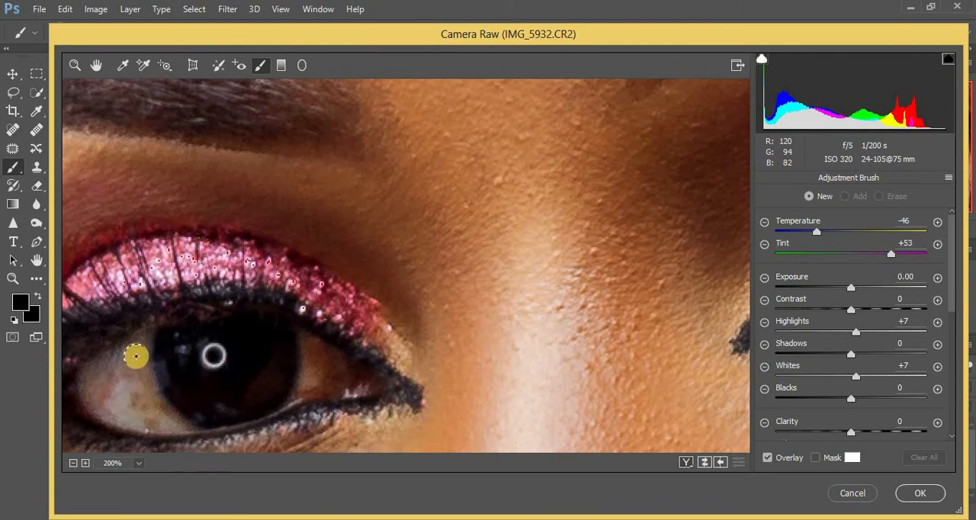
pyautogui.moveTo(135, 355)
pyautogui.mouseDown()
pyautogui.moveTo(151, 414)
pyautogui.moveTo(113, 373)
pyautogui.moveTo(115, 349)
pyautogui.moveTo(88, 397)
pyautogui.moveTo(174, 420)
pyautogui.moveTo(148, 403)
pyautogui.moveTo(135, 356)
pyautogui.moveTo(143, 331)
pyautogui.mouseUp()
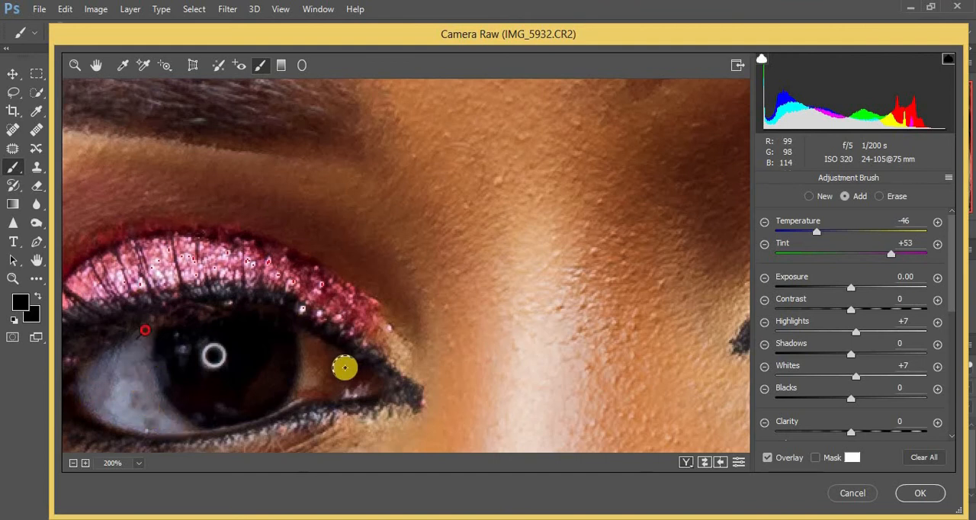
pyautogui.moveTo(313, 349)
pyautogui.mouseDown()
pyautogui.moveTo(304, 390)
pyautogui.moveTo(317, 375)
pyautogui.moveTo(313, 350)
pyautogui.moveTo(302, 391)
pyautogui.moveTo(306, 351)
pyautogui.mouseUp()
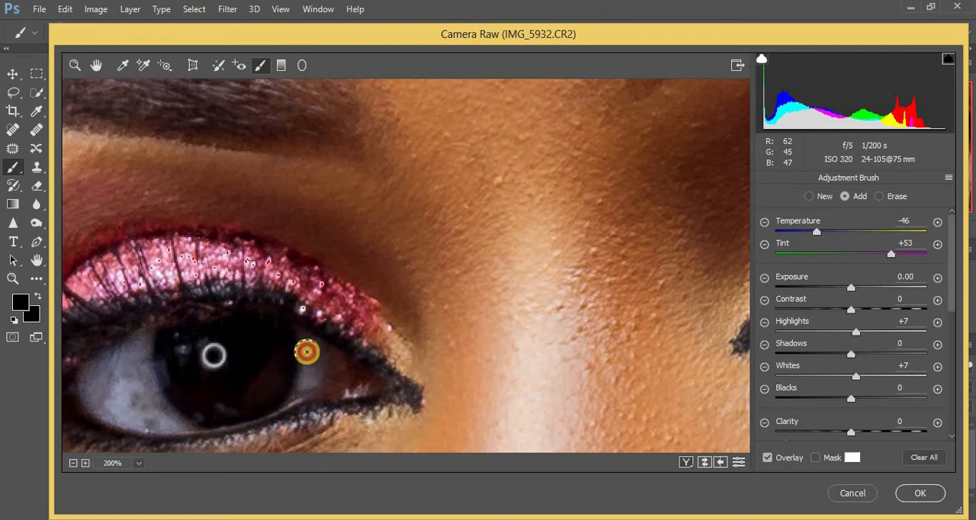
pyautogui.click(166, 424)
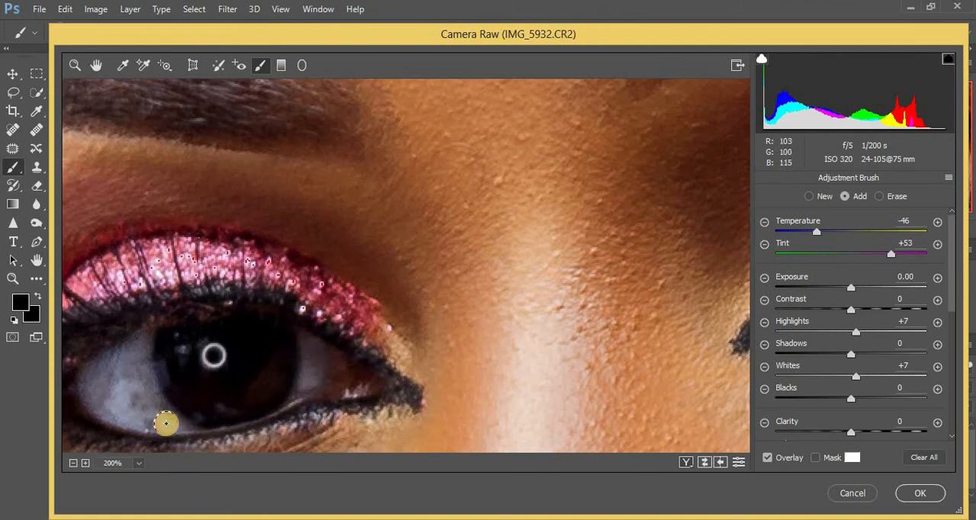
pyautogui.click(141, 402)
pyautogui.click(113, 401)
pyautogui.click(90, 406)
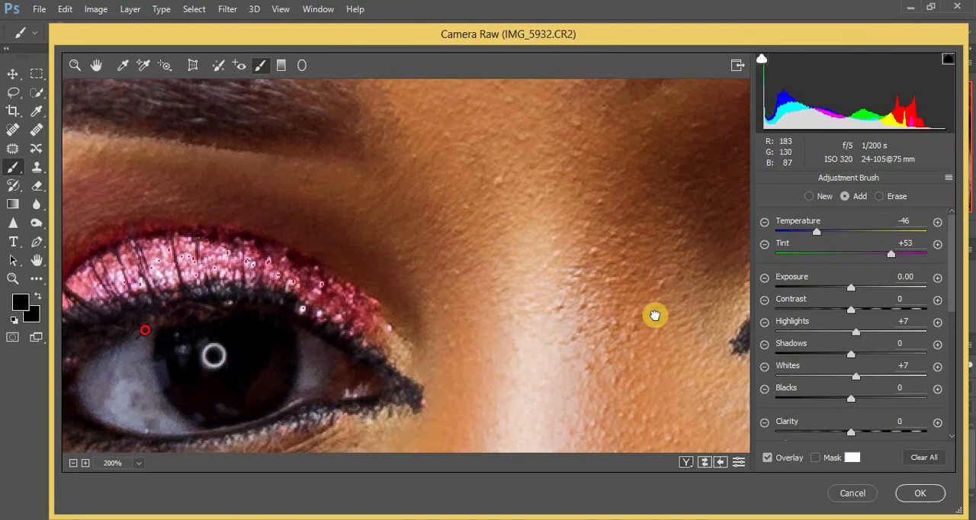
# Brush the same adjustment over the whites of the eye on the image's right.
pyautogui.moveTo(656, 314); pyautogui.dragTo(332, 315)
pyautogui.moveTo(605, 273)
pyautogui.mouseDown()
pyautogui.moveTo(581, 222)
pyautogui.moveTo(603, 272)
pyautogui.moveTo(564, 270)
pyautogui.moveTo(559, 243)
pyautogui.moveTo(539, 266)
pyautogui.moveTo(566, 224)
pyautogui.moveTo(584, 268)
pyautogui.moveTo(584, 210)
pyautogui.moveTo(595, 260)
pyautogui.moveTo(616, 284)
pyautogui.moveTo(590, 254)
pyautogui.moveTo(586, 227)
pyautogui.moveTo(570, 284)
pyautogui.moveTo(559, 277)
pyautogui.moveTo(666, 247)
pyautogui.mouseUp()
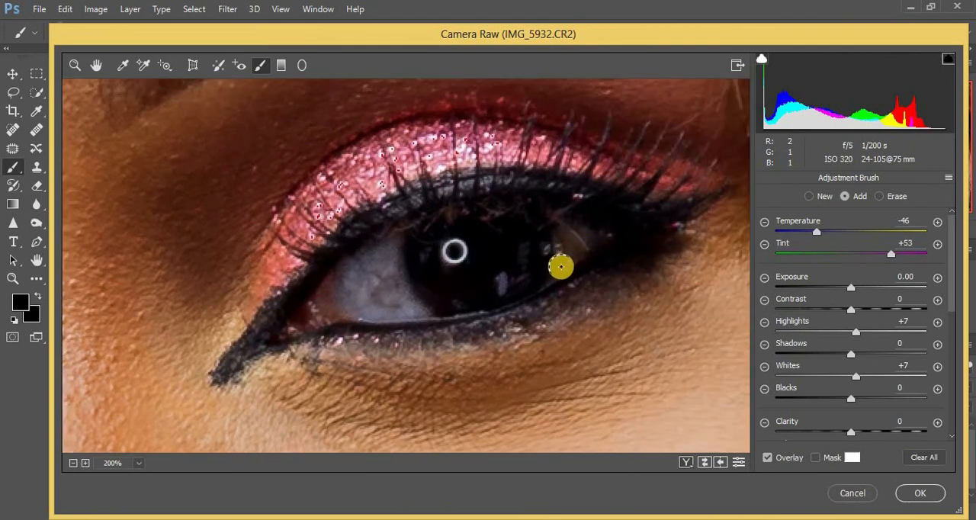
pyautogui.moveTo(561, 267)
pyautogui.mouseDown()
pyautogui.moveTo(582, 233)
pyautogui.moveTo(571, 239)
pyautogui.mouseUp()
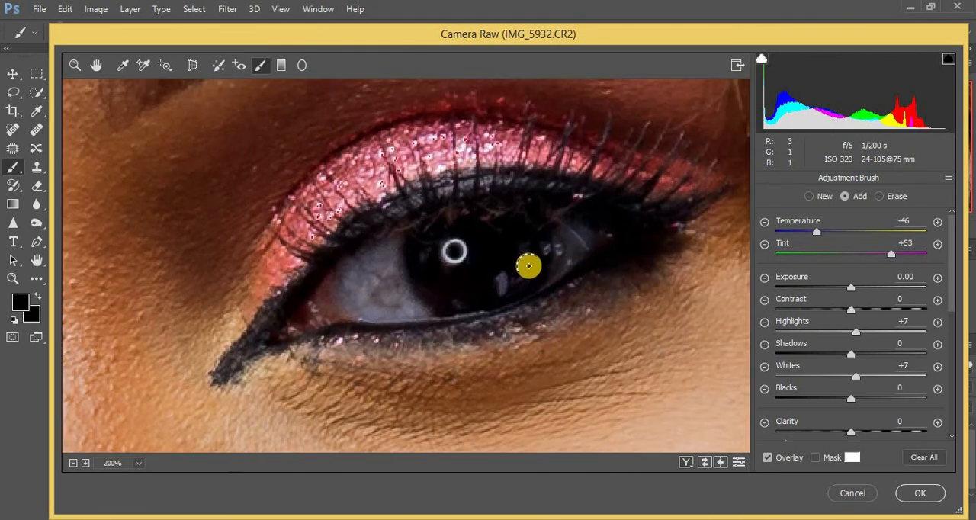
# Set the brushed adjustment's Temperature to -38 and apply the Camera Raw filter.
pyautogui.hotkey('ctrl', '-')
pyautogui.hotkey('ctrl', '-')
pyautogui.hotkey('ctrl', '-')
pyautogui.hotkey('ctrl', '-')
pyautogui.hotkey('ctrl', '-')
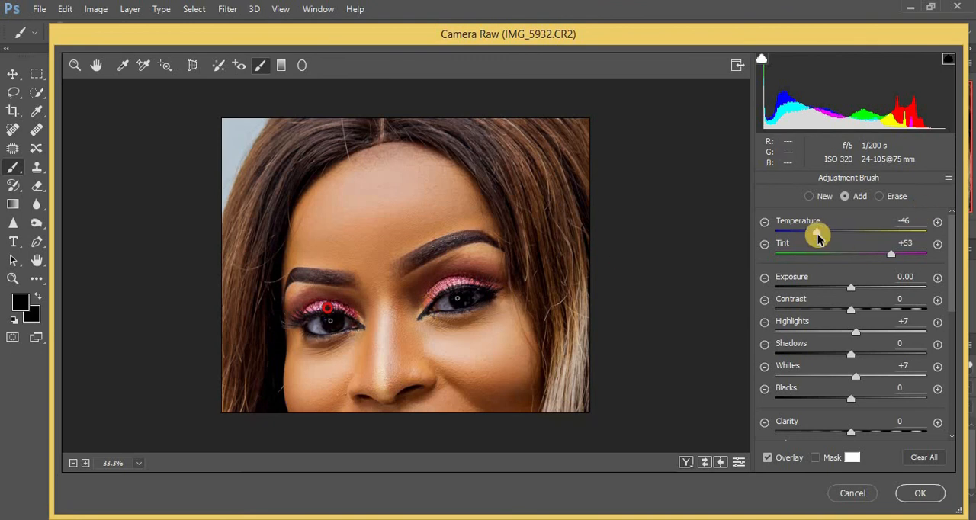
pyautogui.moveTo(816, 232); pyautogui.dragTo(823, 234)
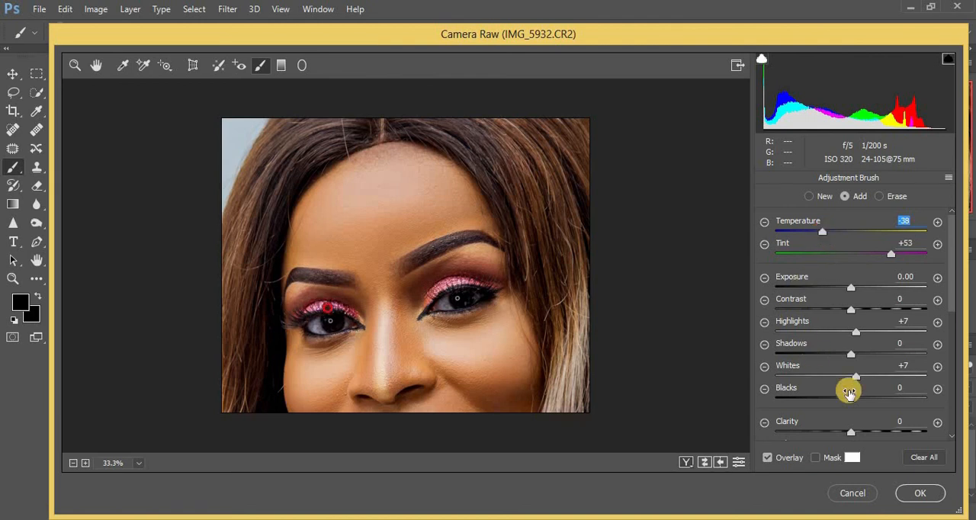
pyautogui.click(918, 492)
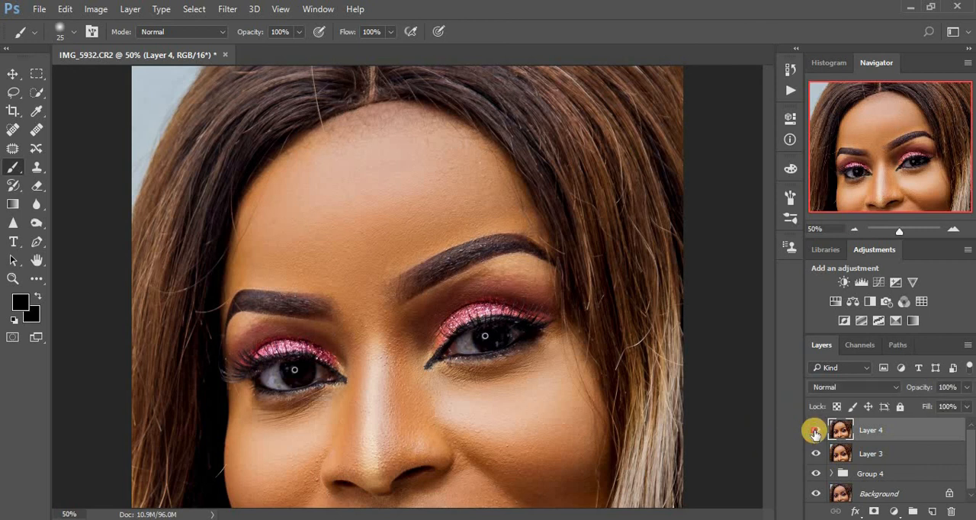
# Toggle Layer 4's visibility to compare the eyes before and after the Camera Raw adjustment.
pyautogui.click(815, 432)
pyautogui.click(815, 432)
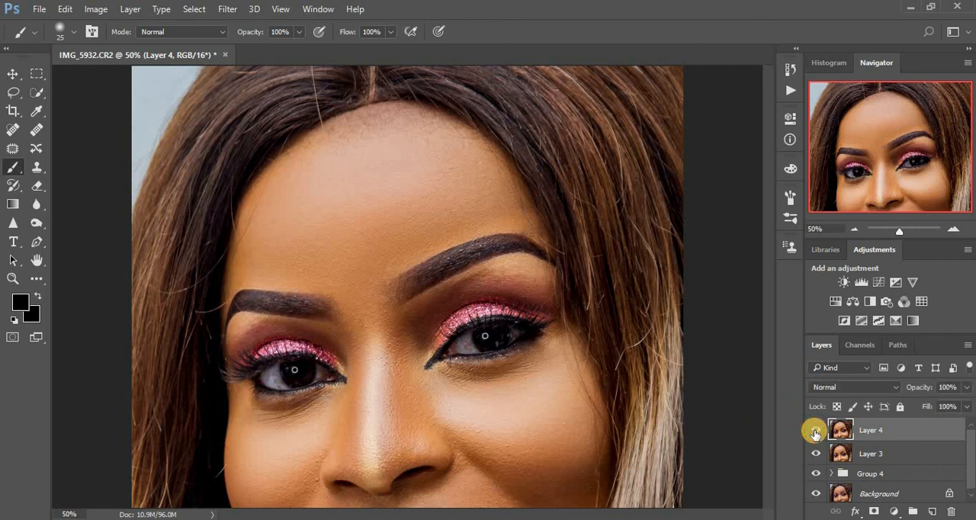